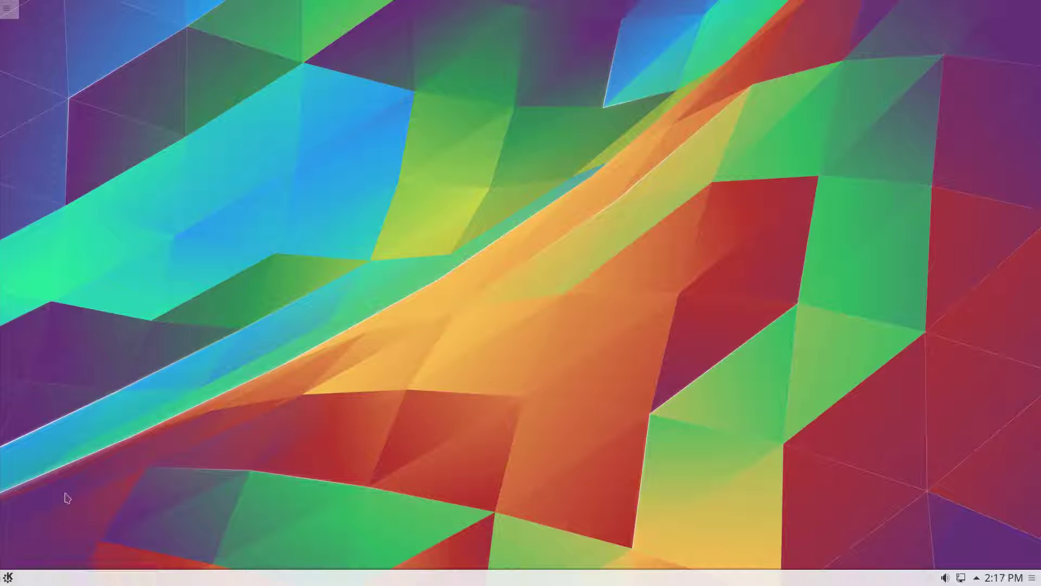
Step: Launch System Settings from the Kickoff Computer tab and drag its window to the screen centre
click(8, 577)
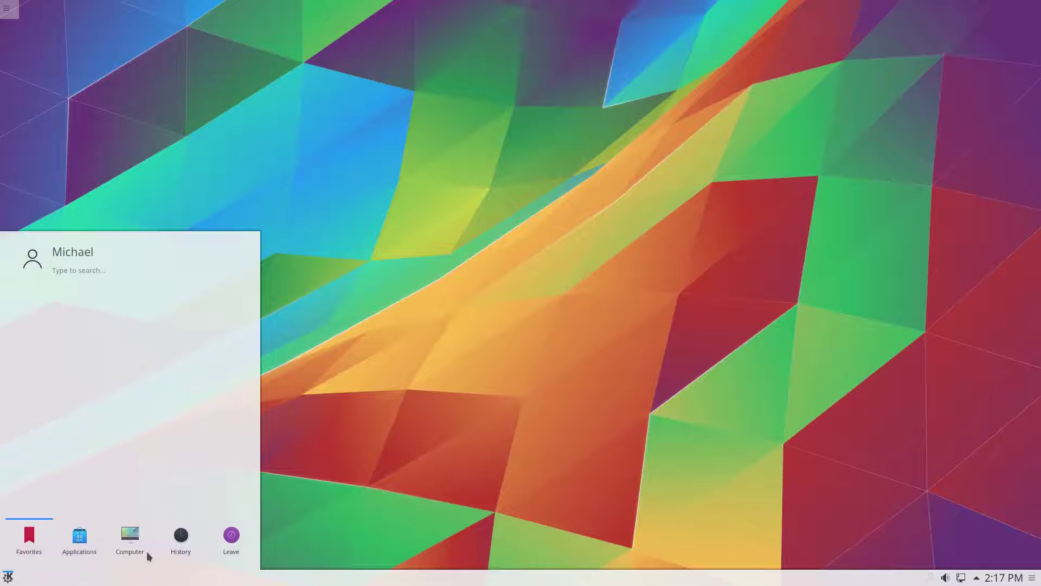
click(132, 545)
click(86, 334)
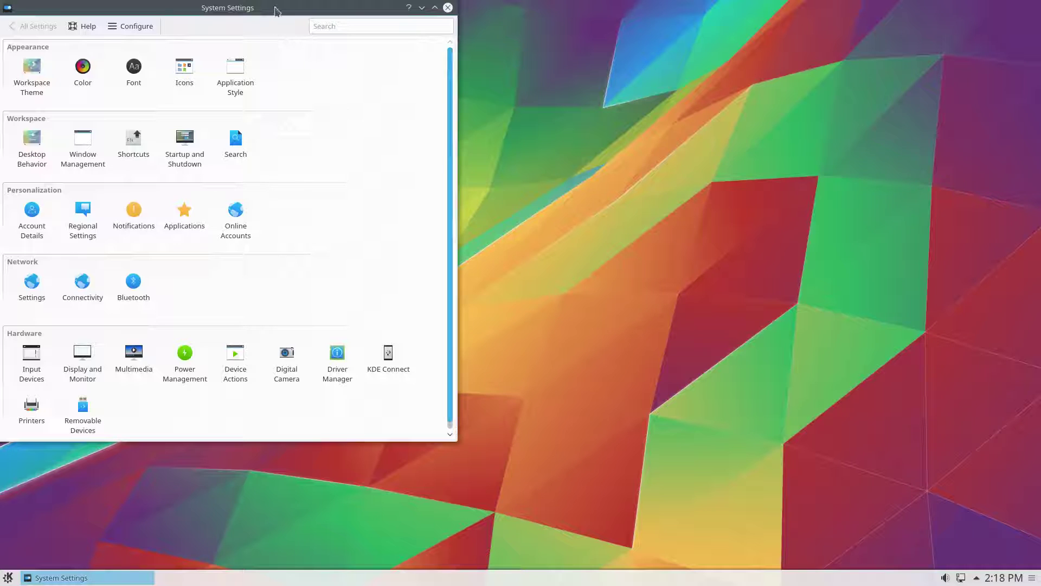
drag(276, 11, 532, 66)
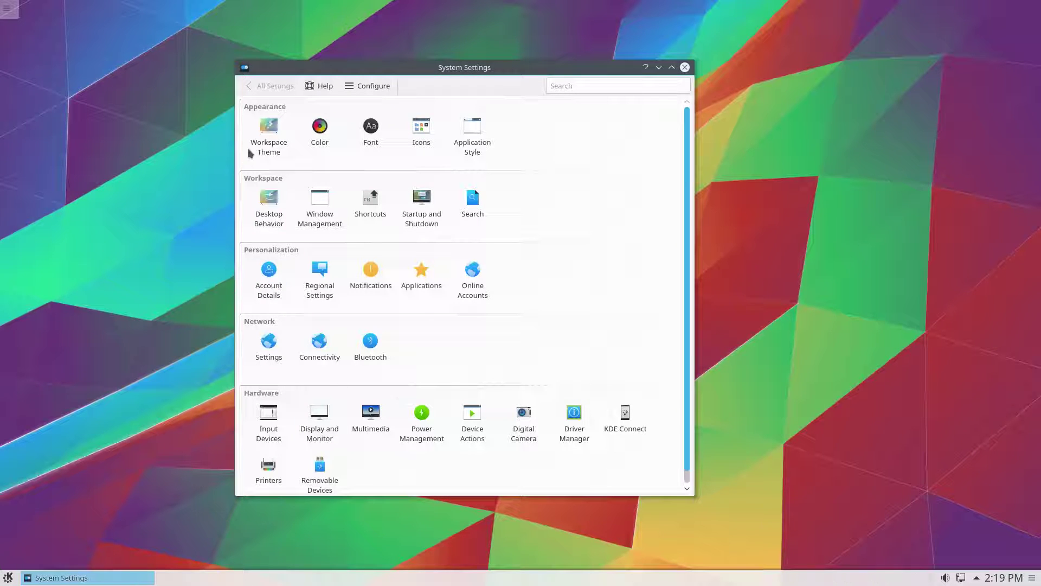
Step: Set the Workspace desktop theme to Breeze Dark and apply it
click(266, 152)
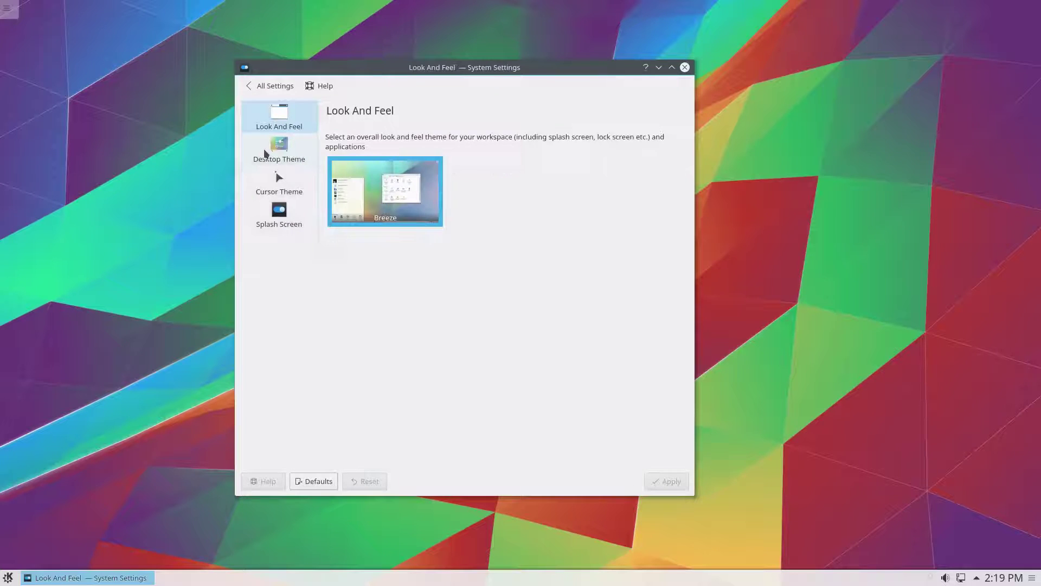
click(267, 151)
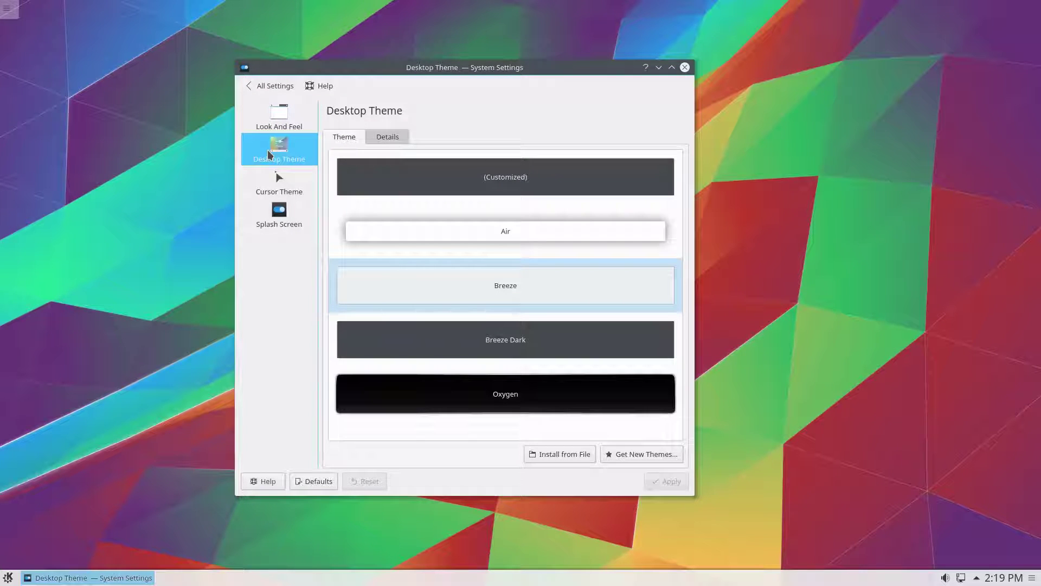
click(530, 349)
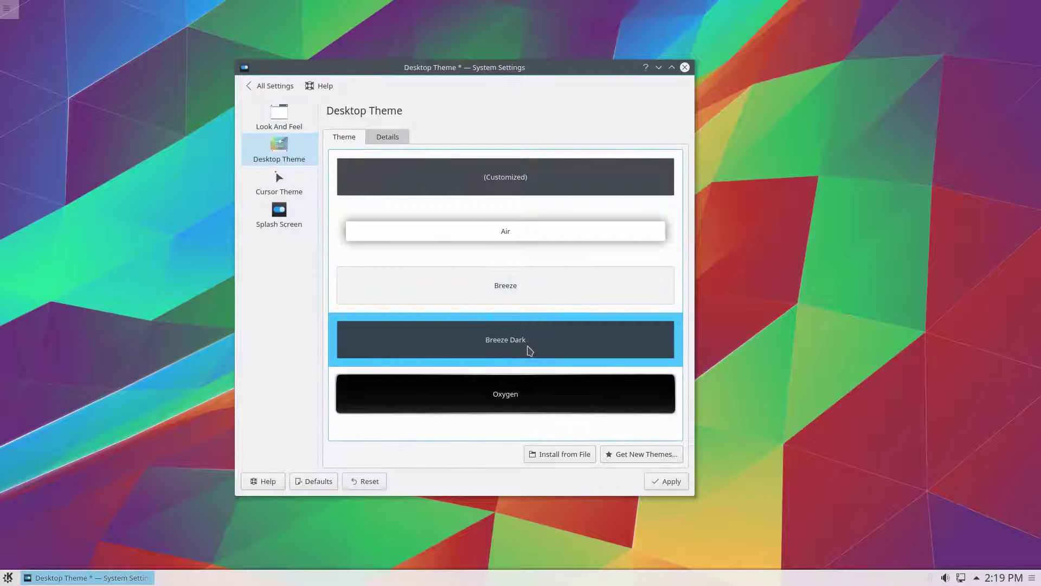
click(654, 478)
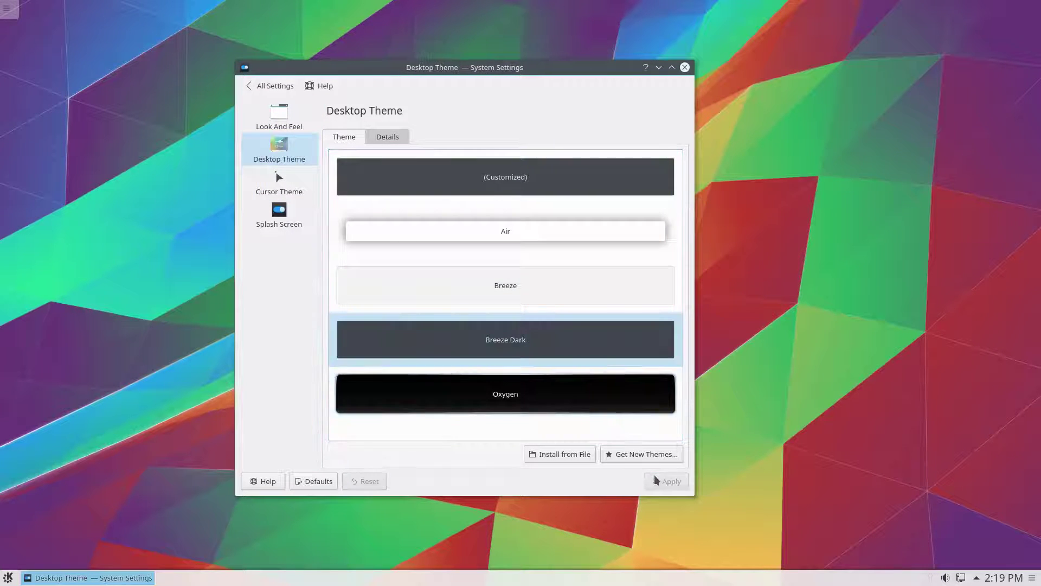
Step: Back in All Settings, set the icon theme to Breeze Dark and apply it
click(261, 90)
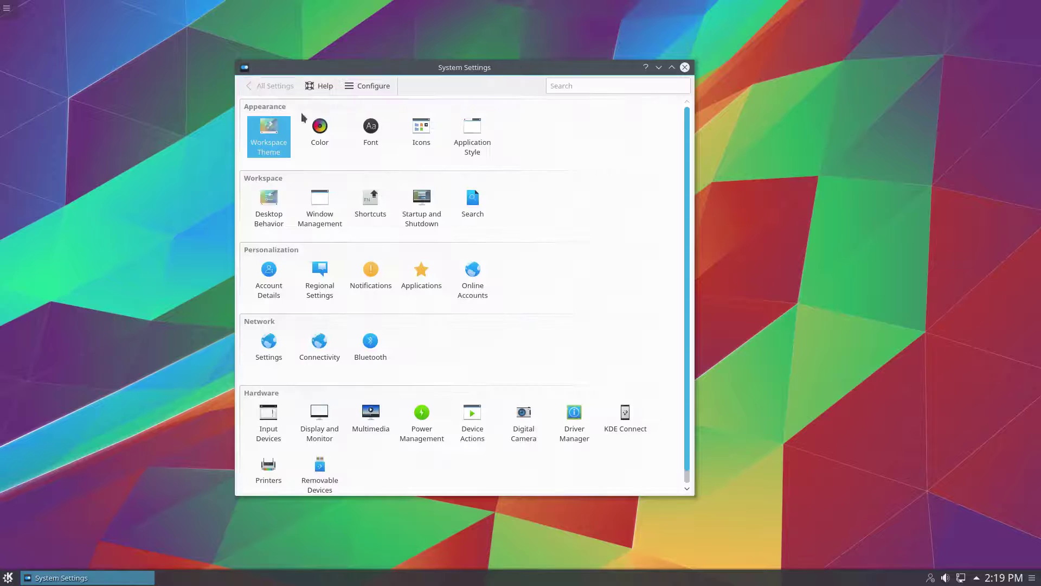
click(421, 126)
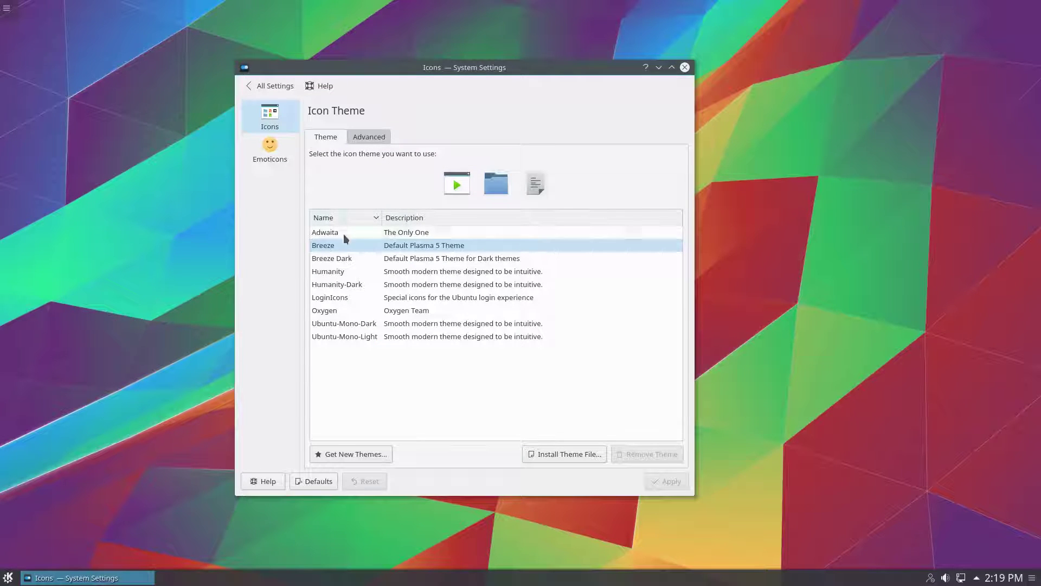
click(352, 259)
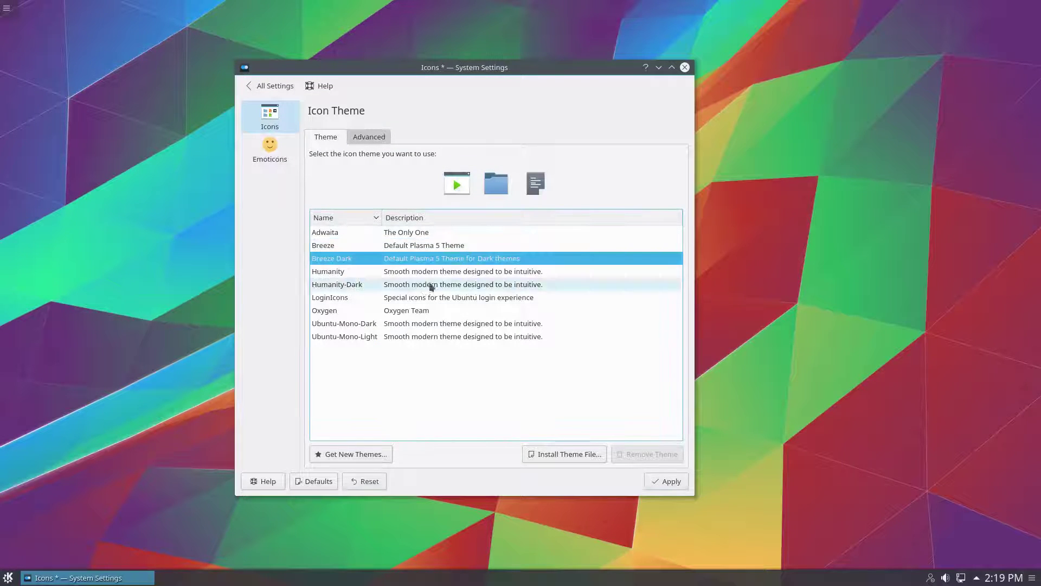
click(668, 484)
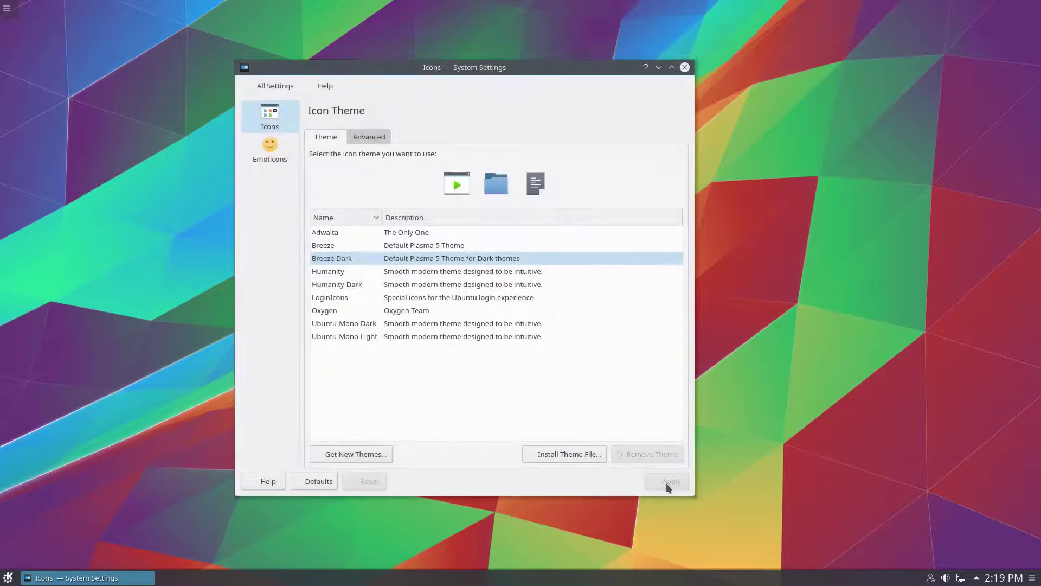
Step: Select and apply the Breeze Dark colour scheme under Color, then return to All Settings
click(264, 88)
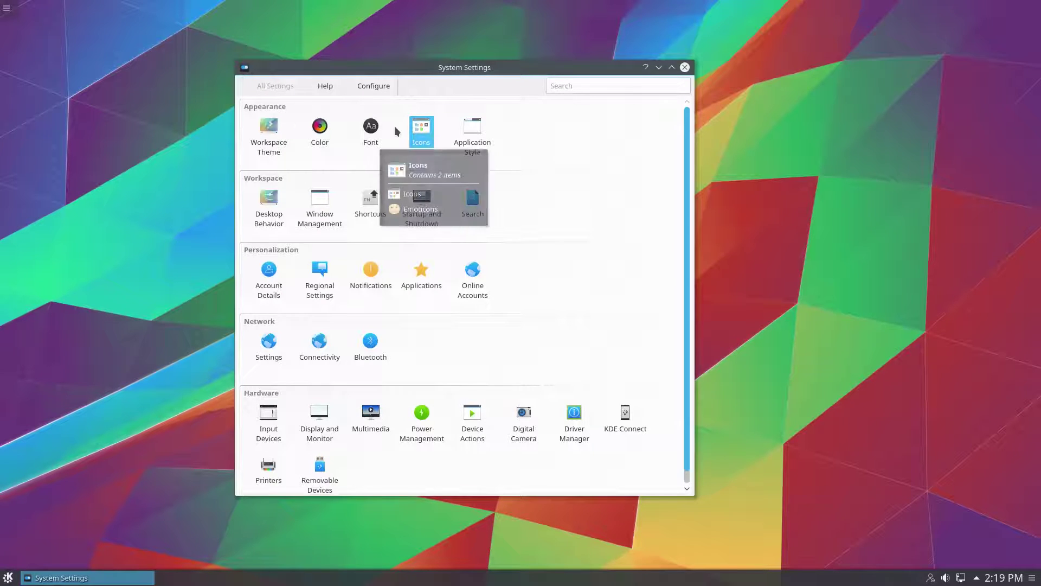
click(321, 139)
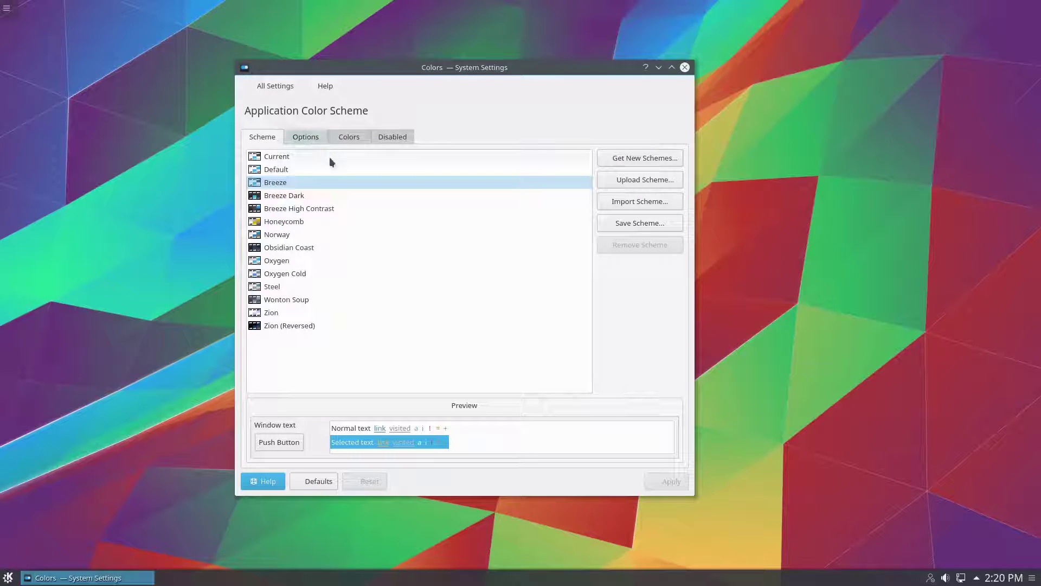
click(335, 196)
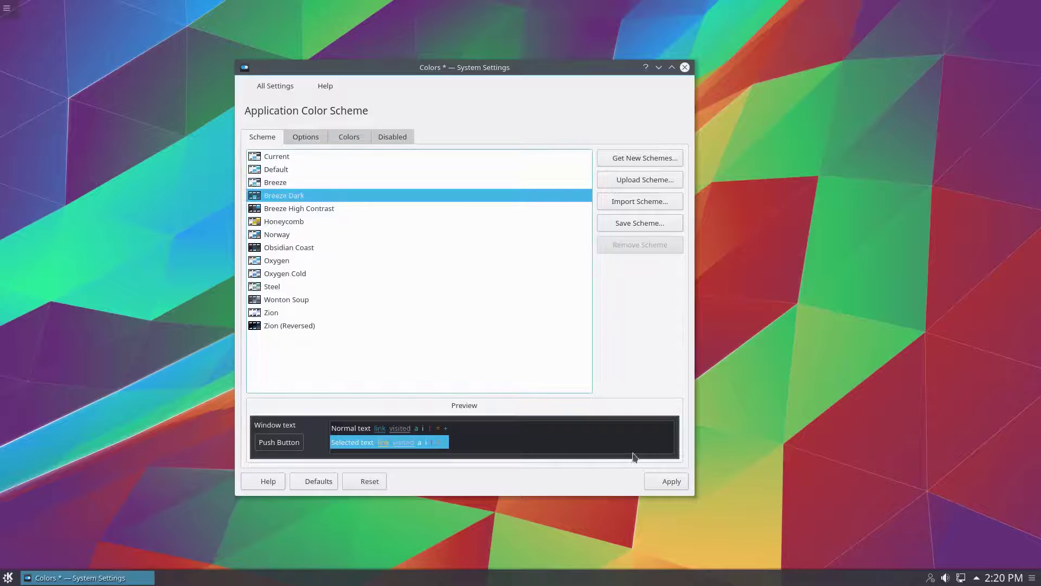
click(653, 480)
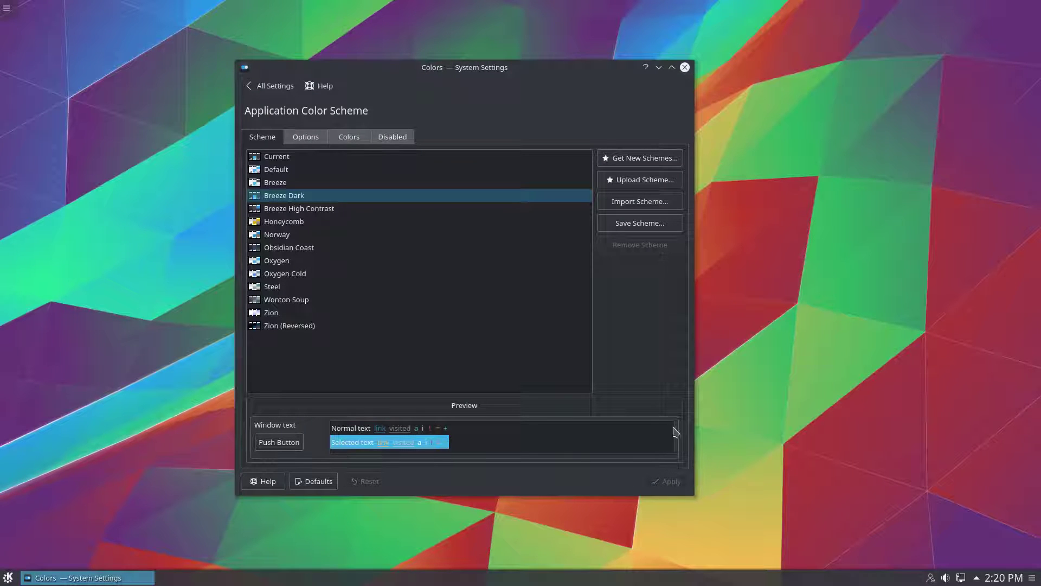
click(262, 87)
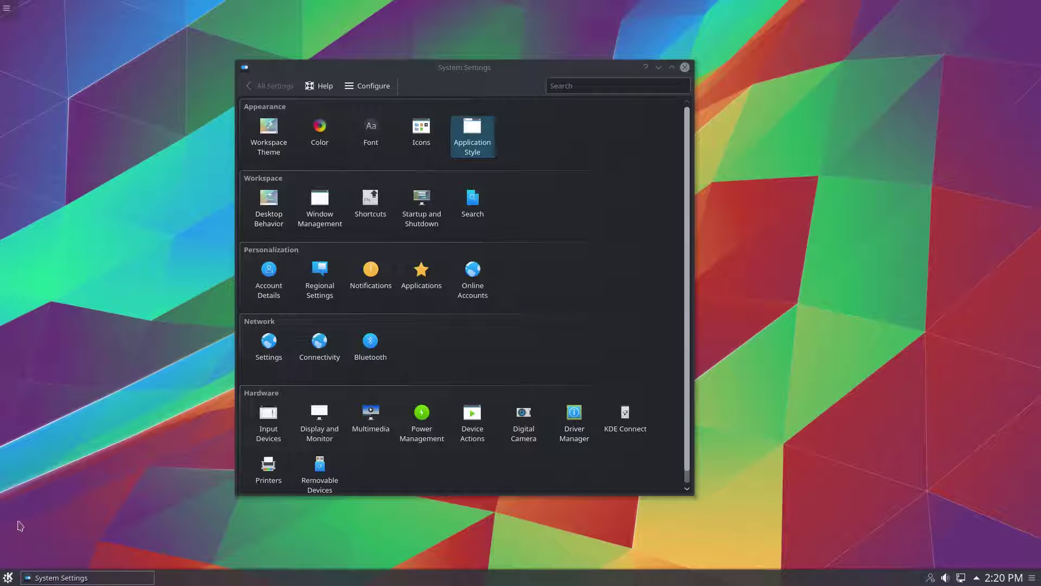
click(8, 577)
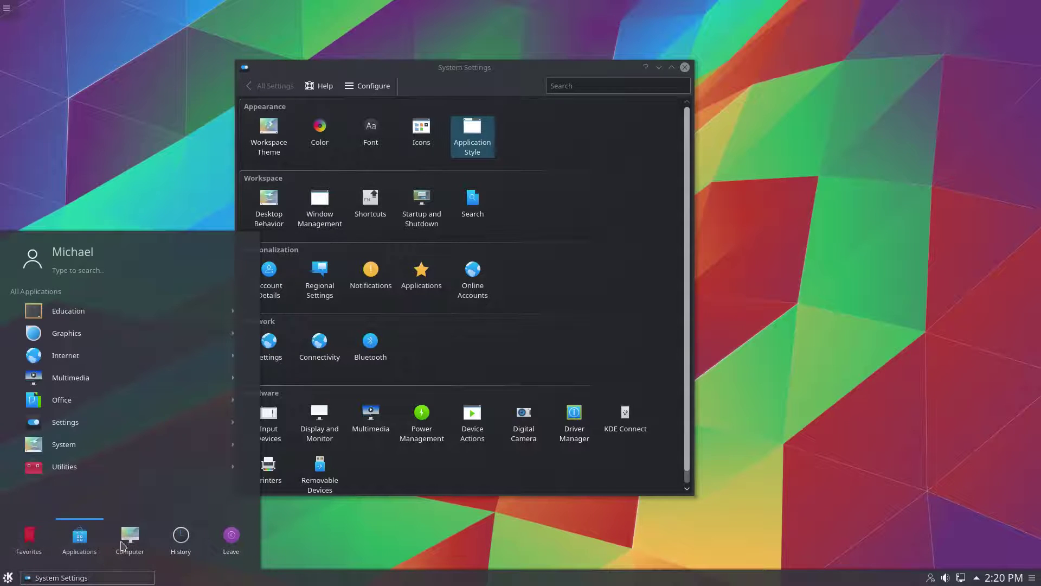
mouse_move(133, 551)
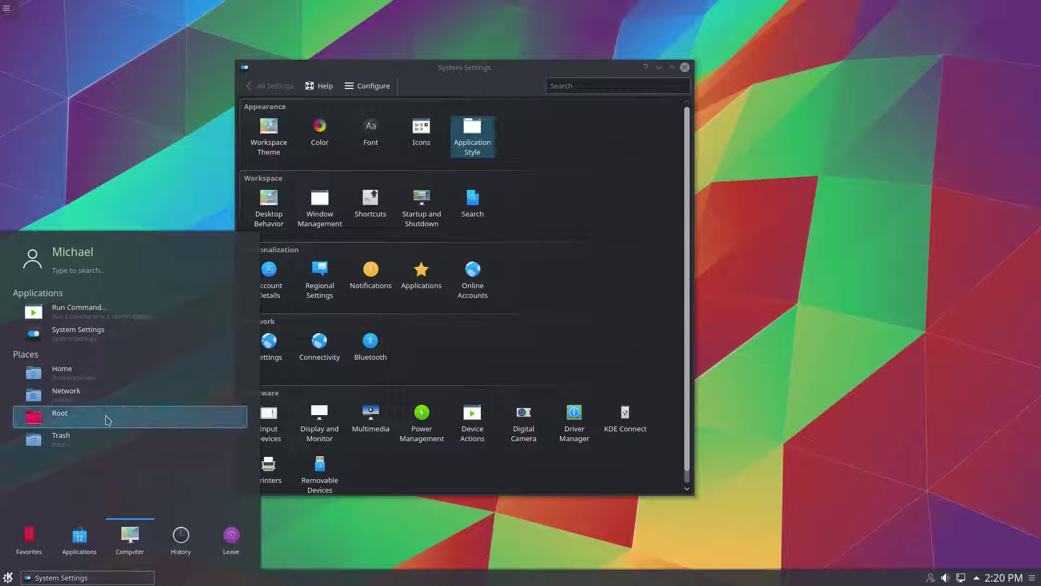
click(99, 378)
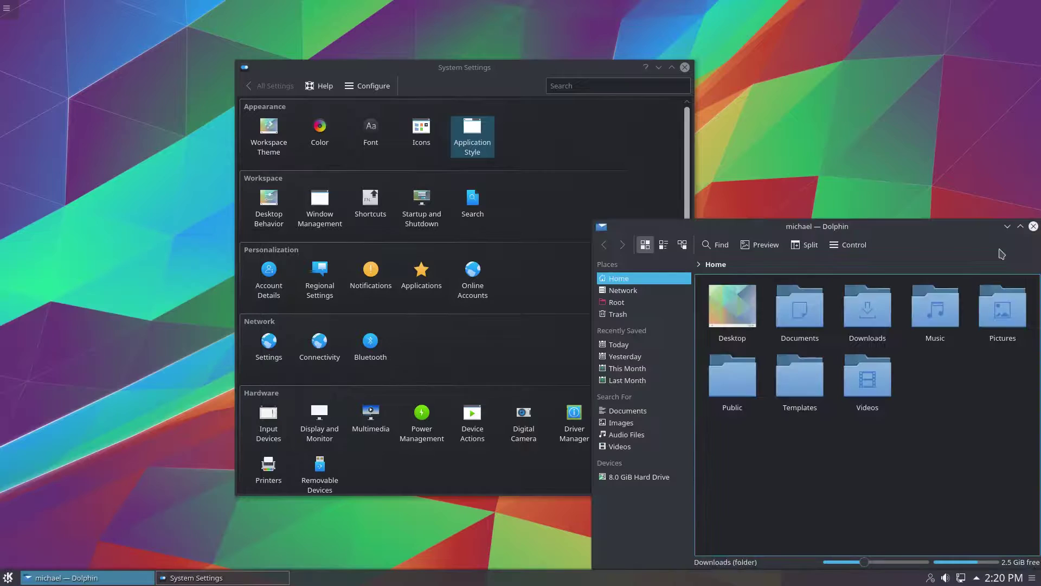
drag(991, 227, 704, 142)
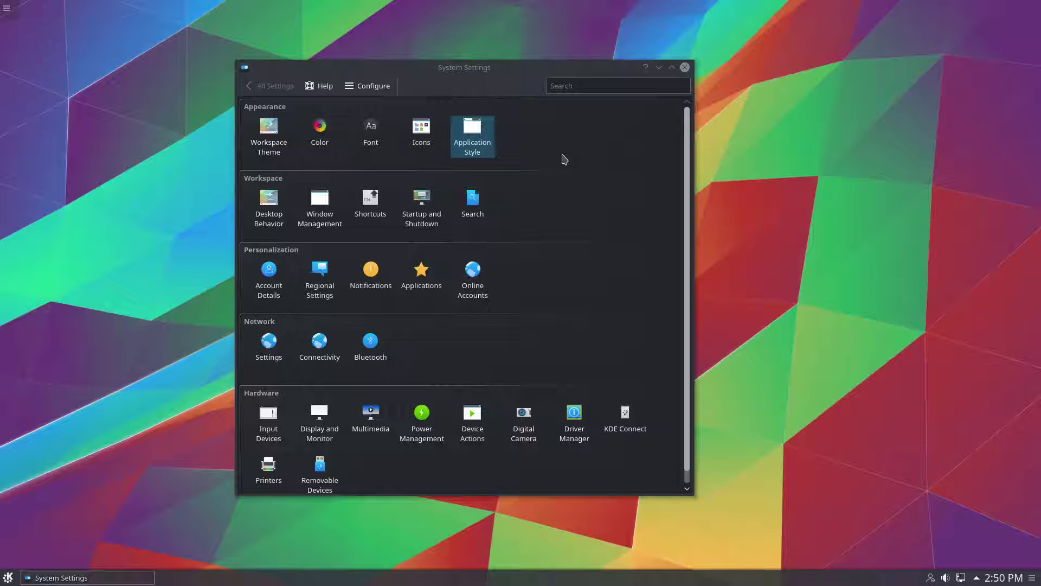
Step: Go to the GNOME Application Style (GTK) page and list the available GTK2 themes
click(467, 154)
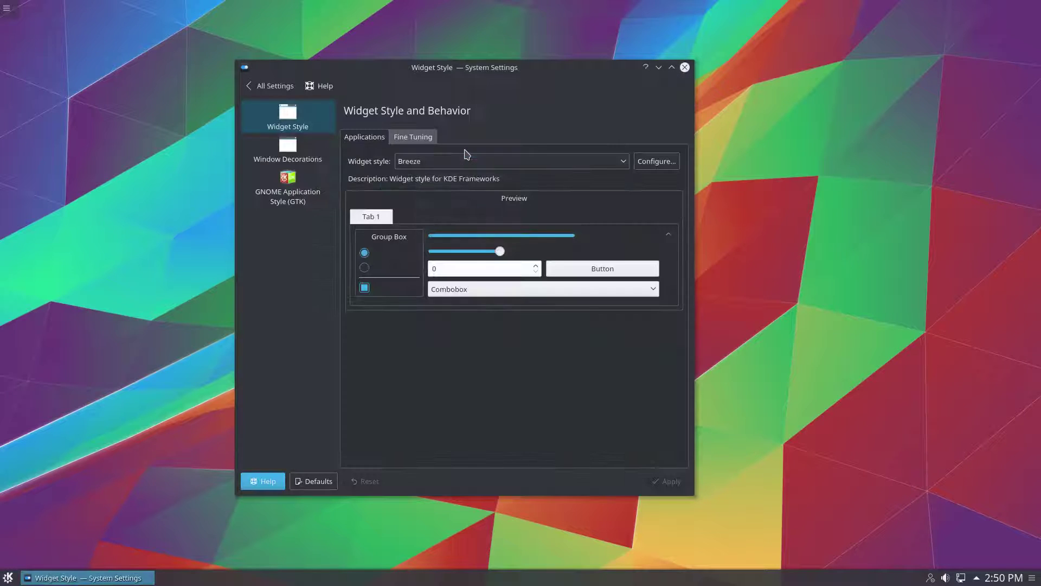
click(318, 191)
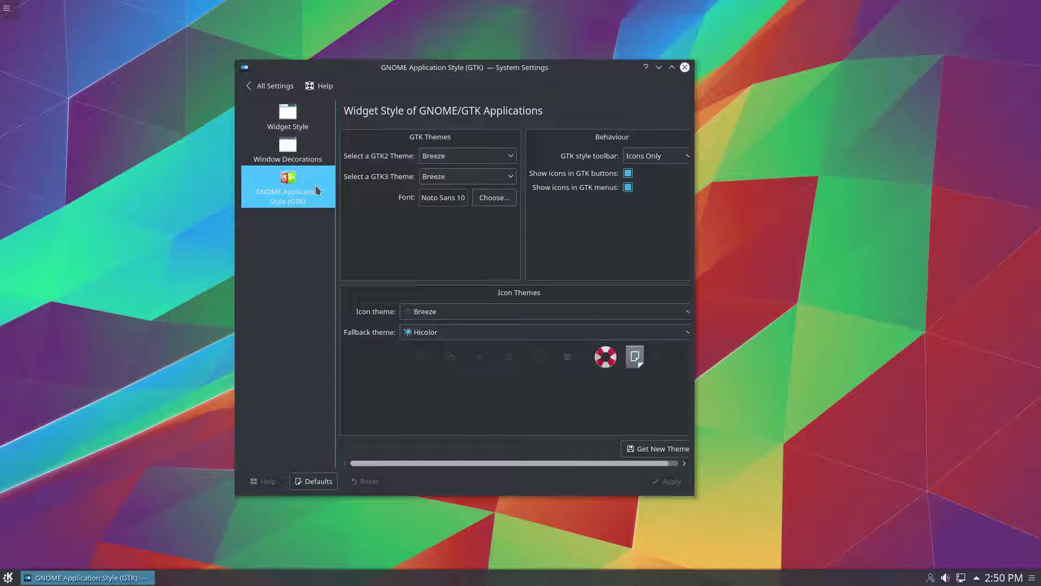
click(431, 159)
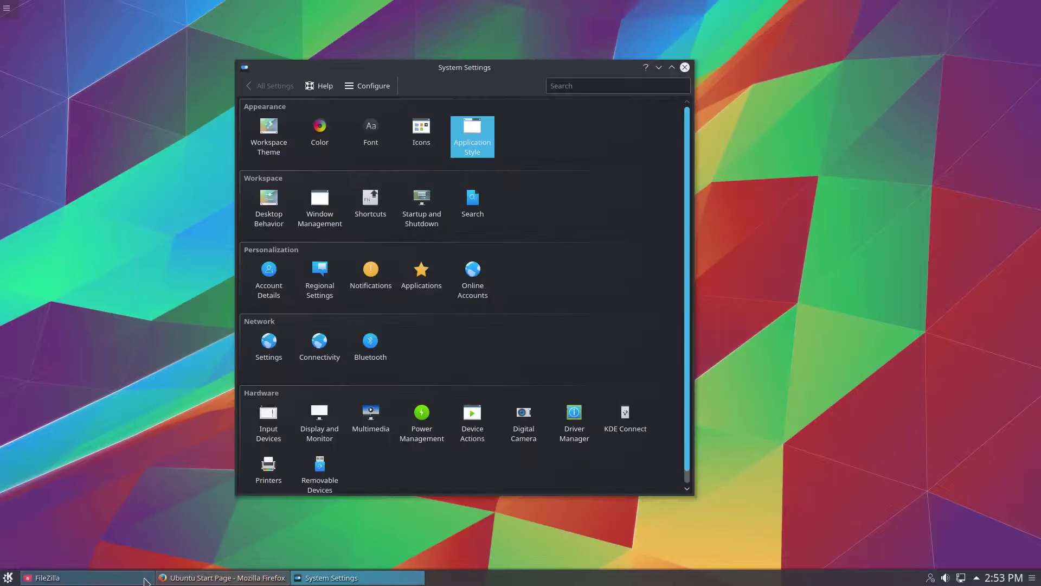
Step: Bring the FileZilla window to the front from the taskbar
click(144, 579)
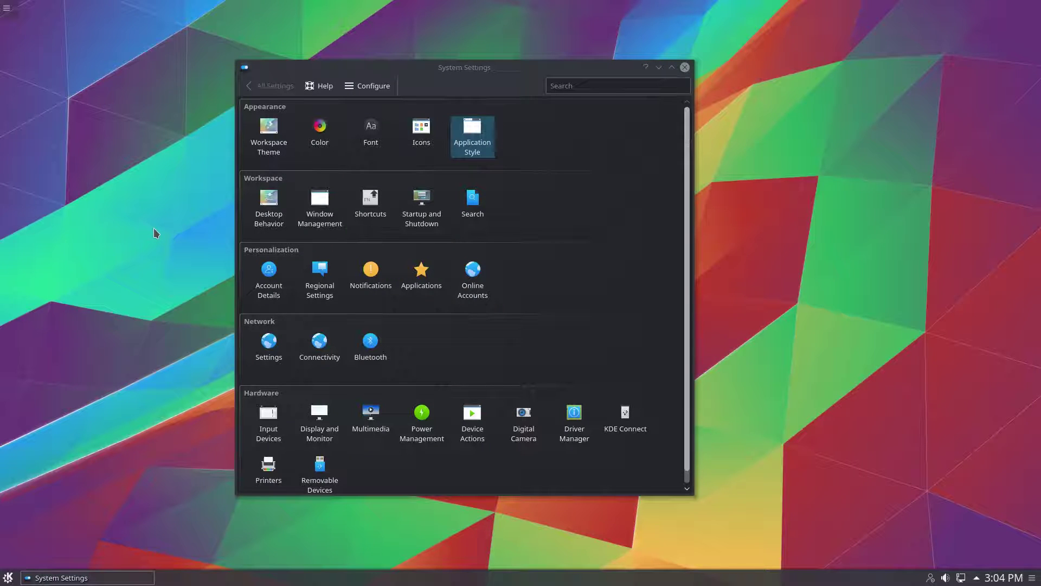
Step: Choose Breeze-Dark for the GTK2 and GTK3 themes and Breeze Dark icons, then apply
click(477, 149)
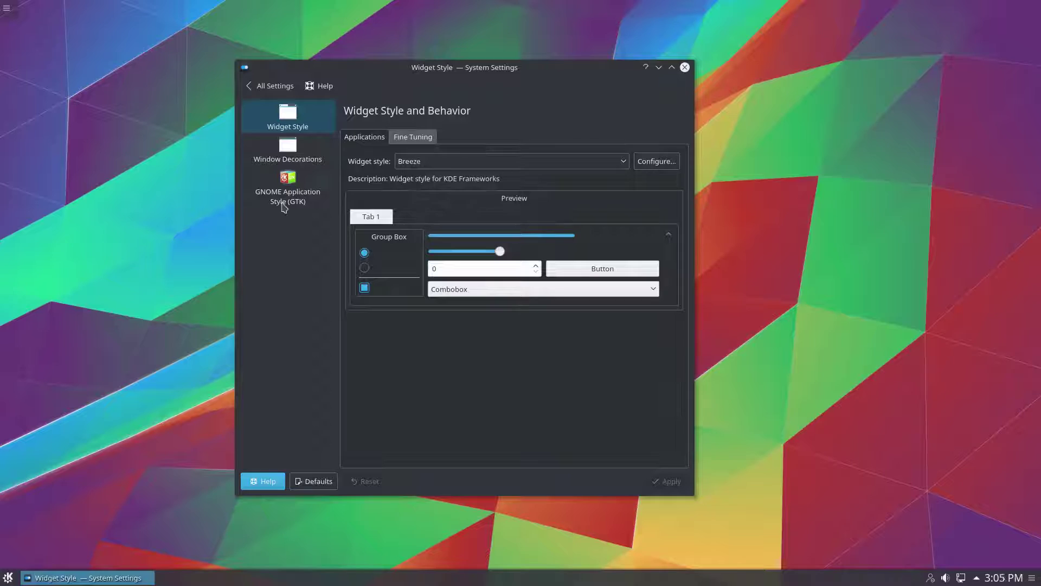
click(288, 202)
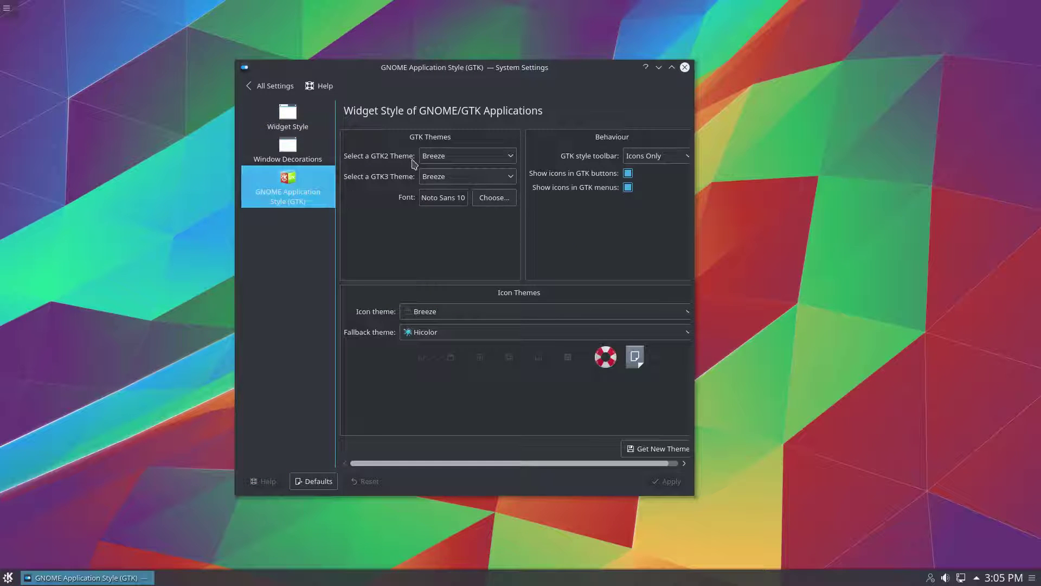
click(427, 159)
click(439, 184)
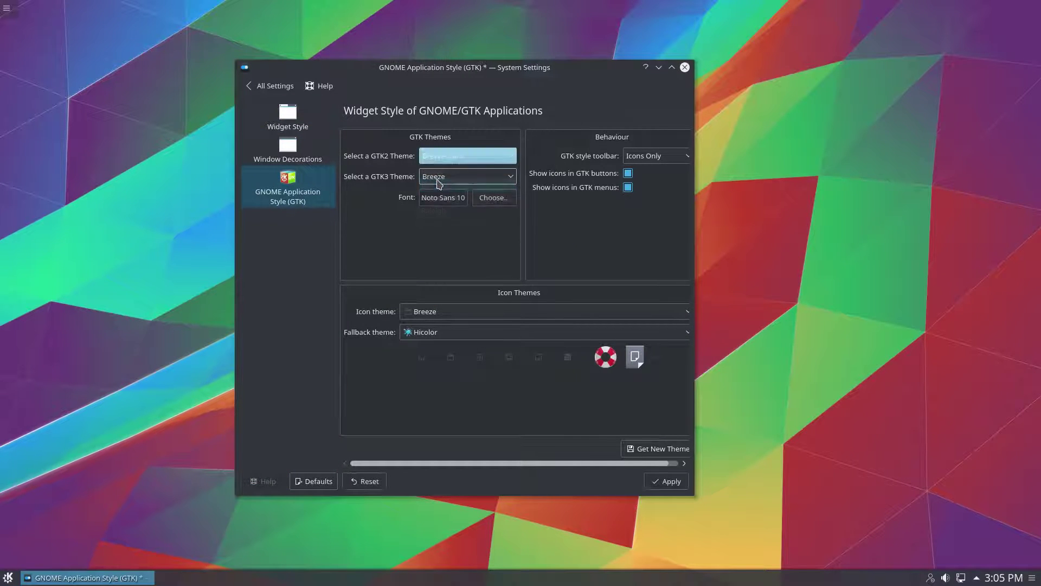
click(439, 177)
click(442, 205)
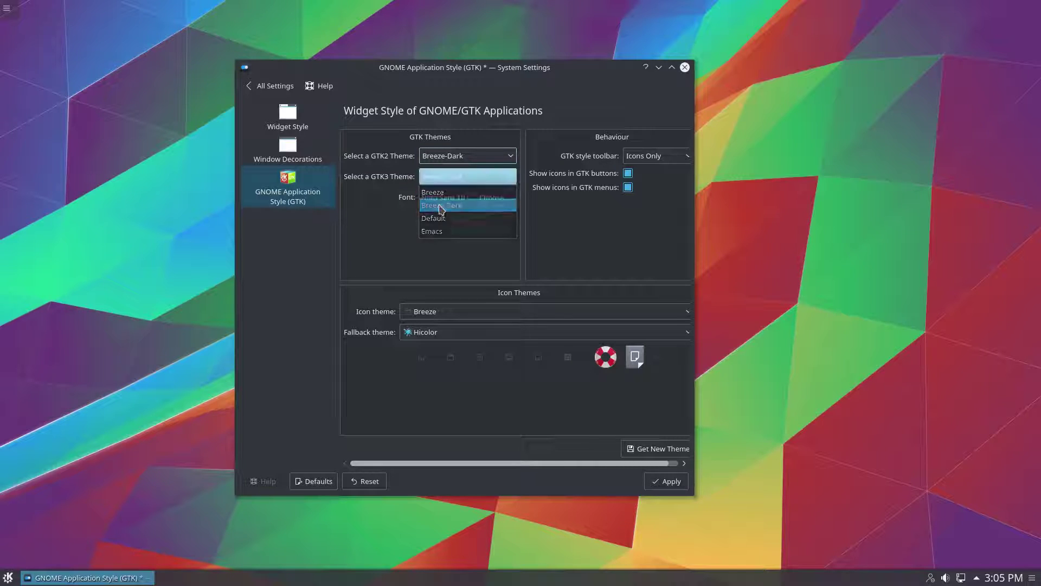
click(433, 315)
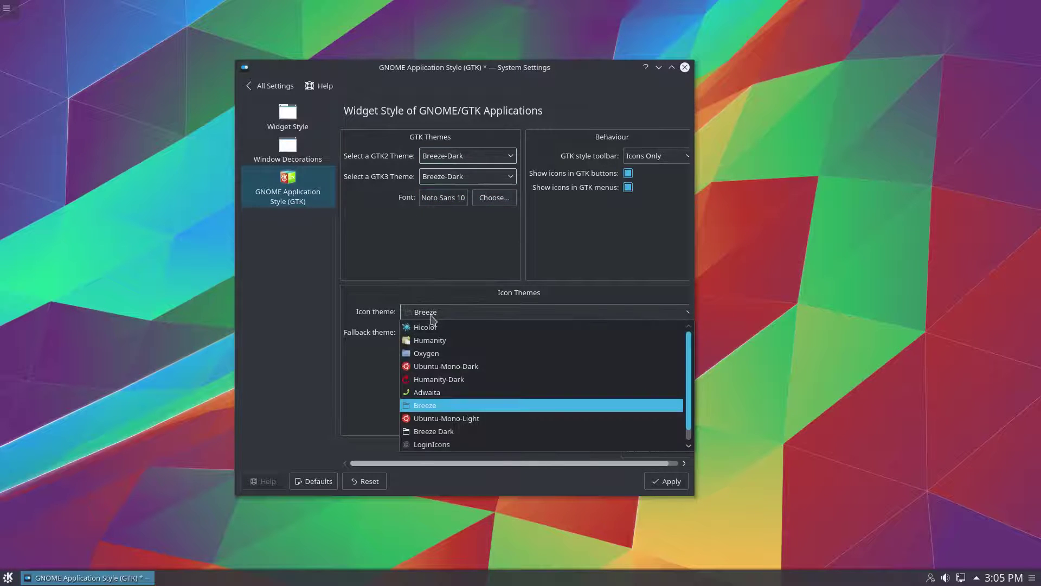
click(458, 431)
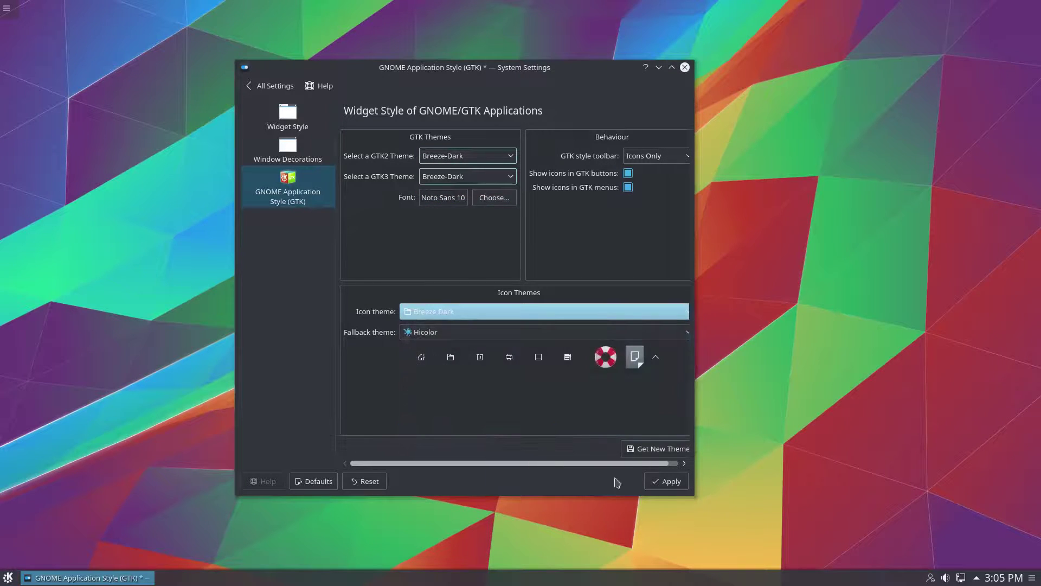
click(668, 482)
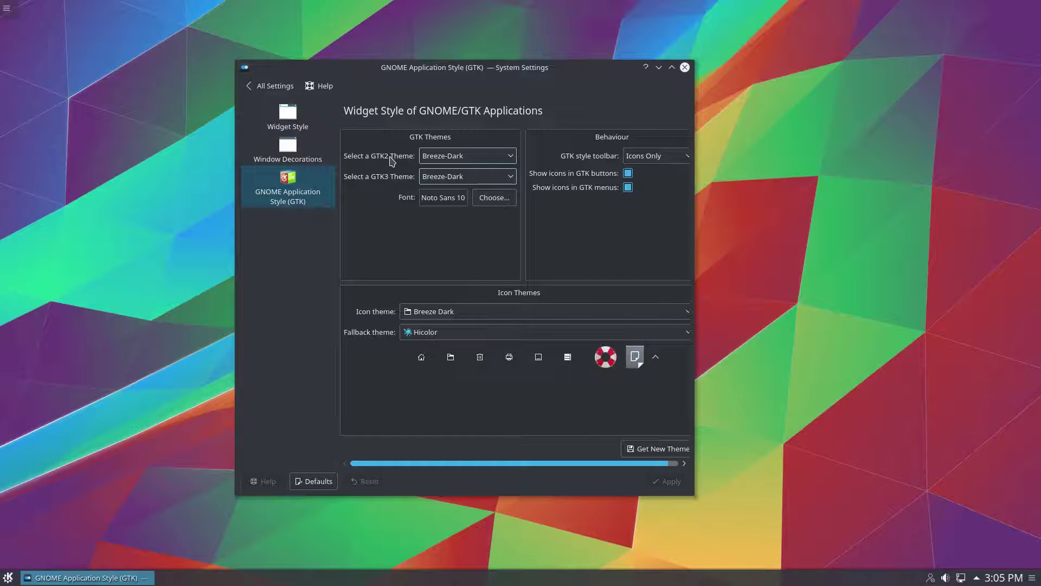
click(9, 578)
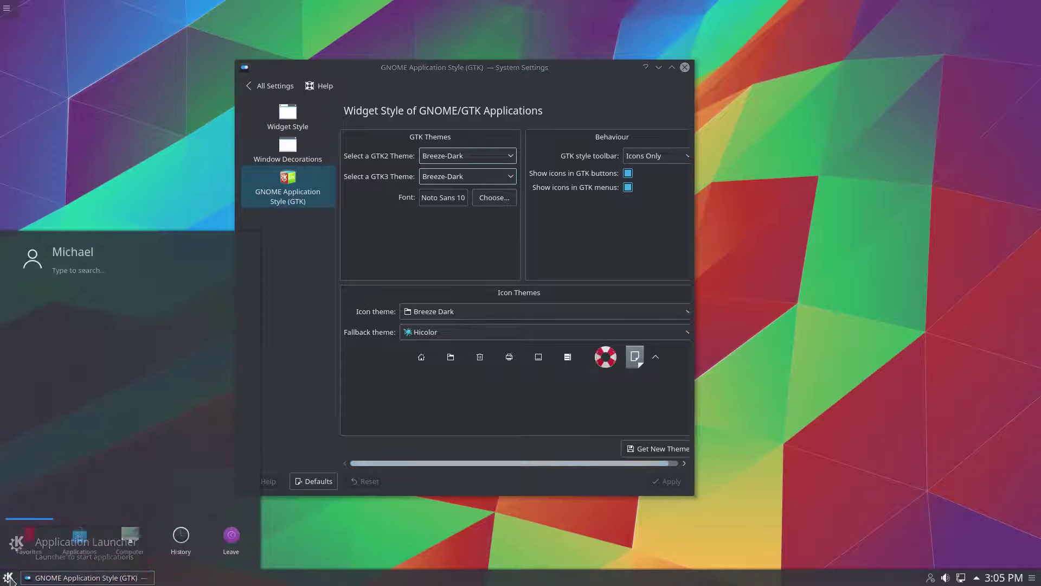
Step: Launch FileZilla via a 'filez' launcher search and inspect its dark File menu
click(124, 559)
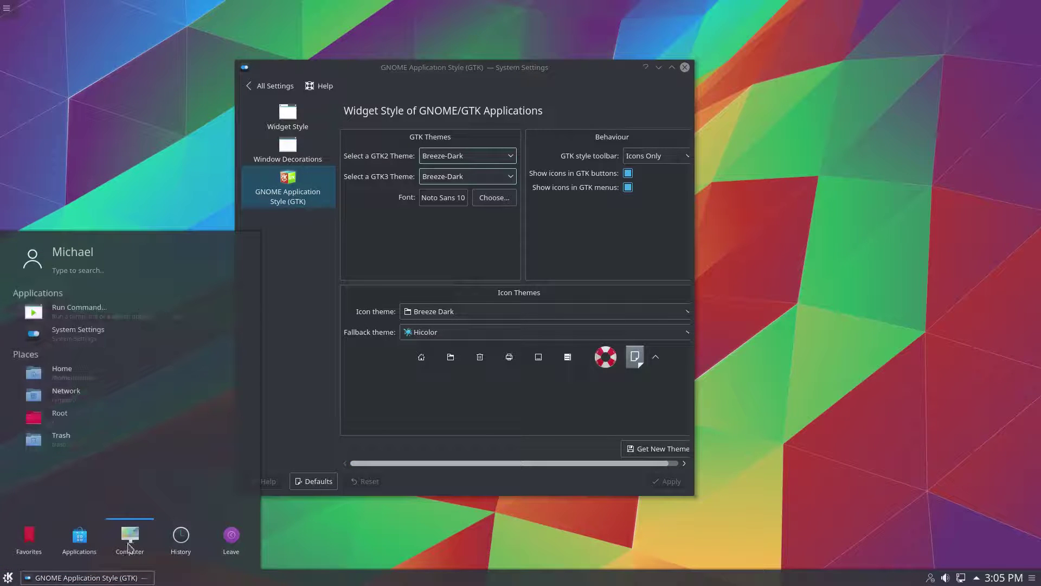
text(filez)
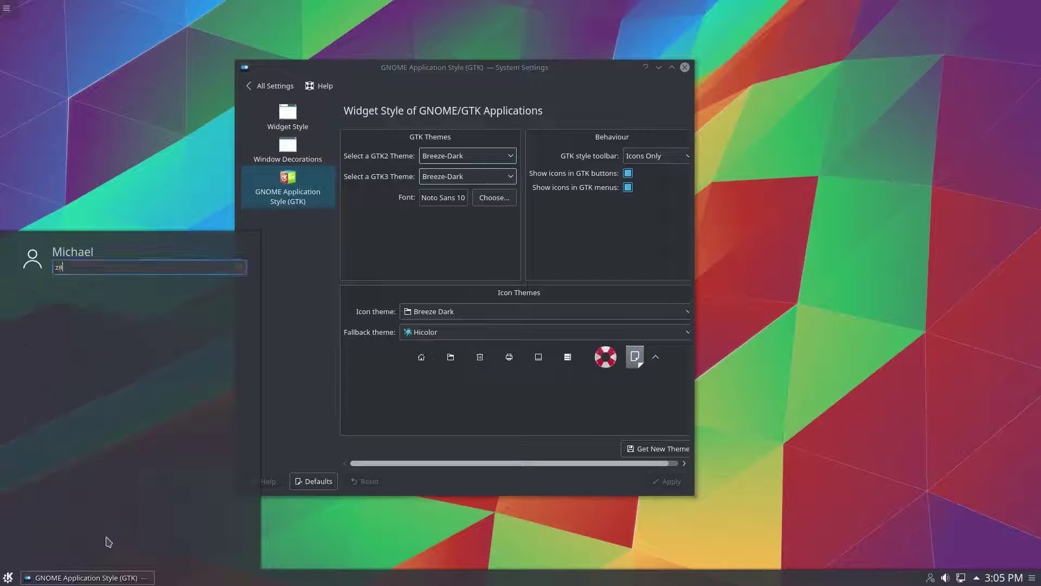
key(Return)
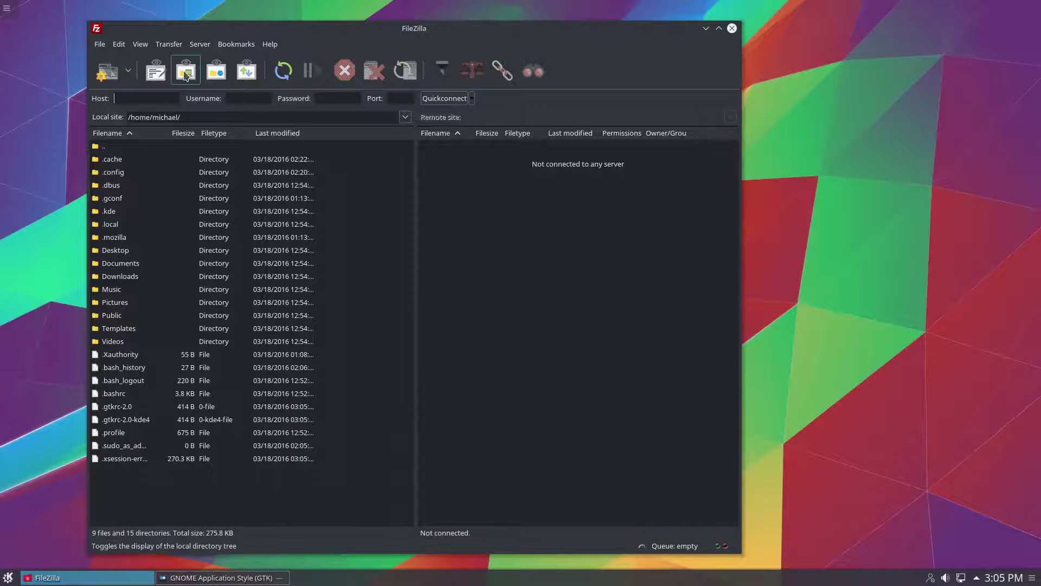
click(99, 43)
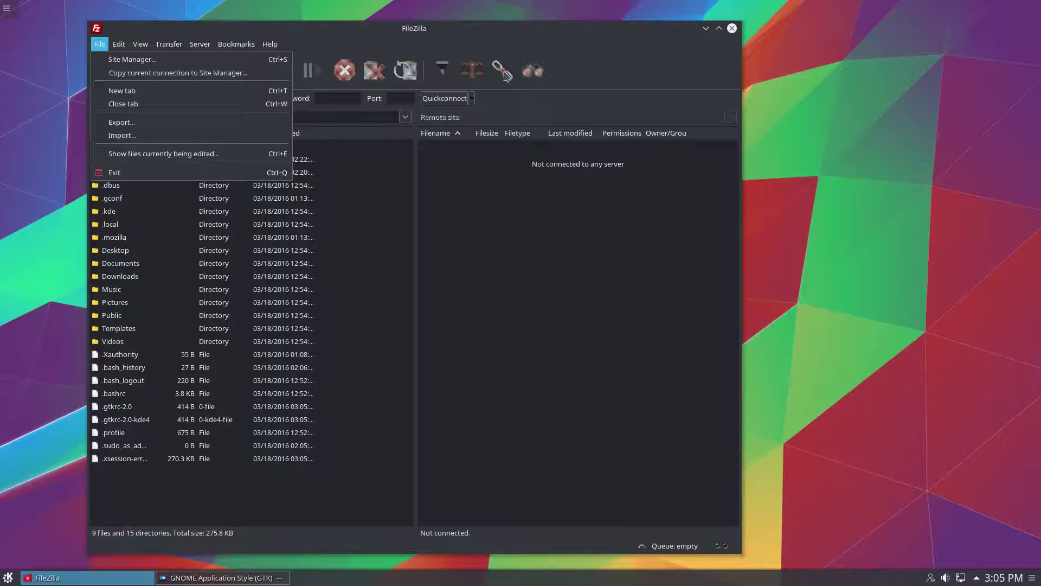
key(Escape)
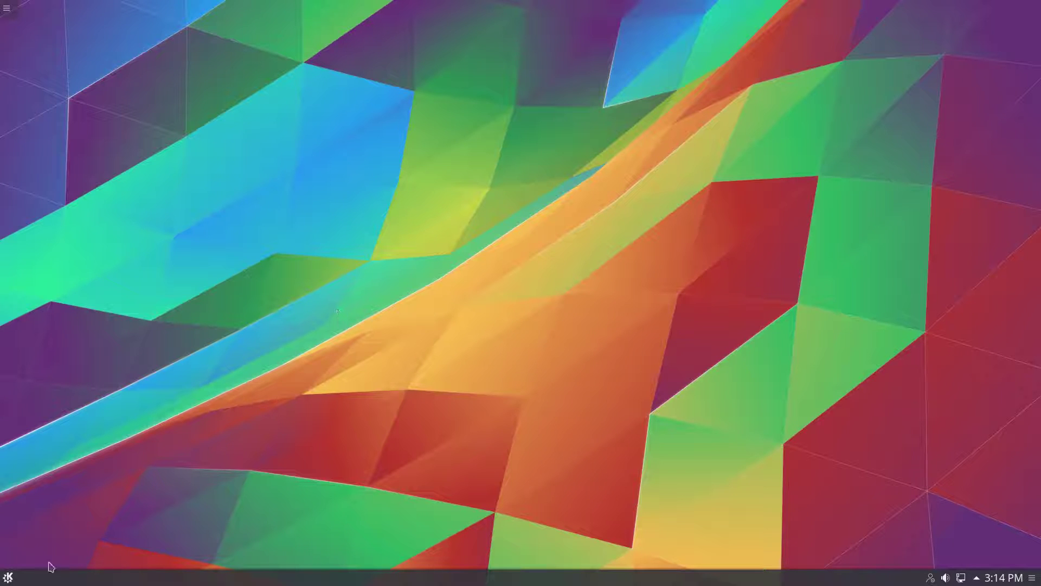
Step: Launch Firefox via a 'firefox' search, centre its window, and check its dark main menu
click(10, 577)
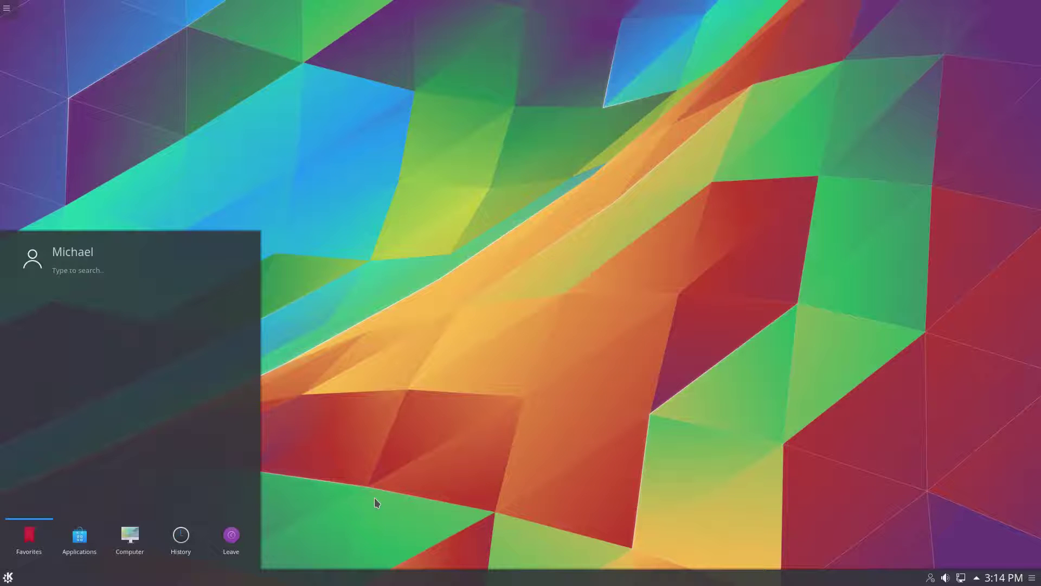
text(firefox)
key(Return)
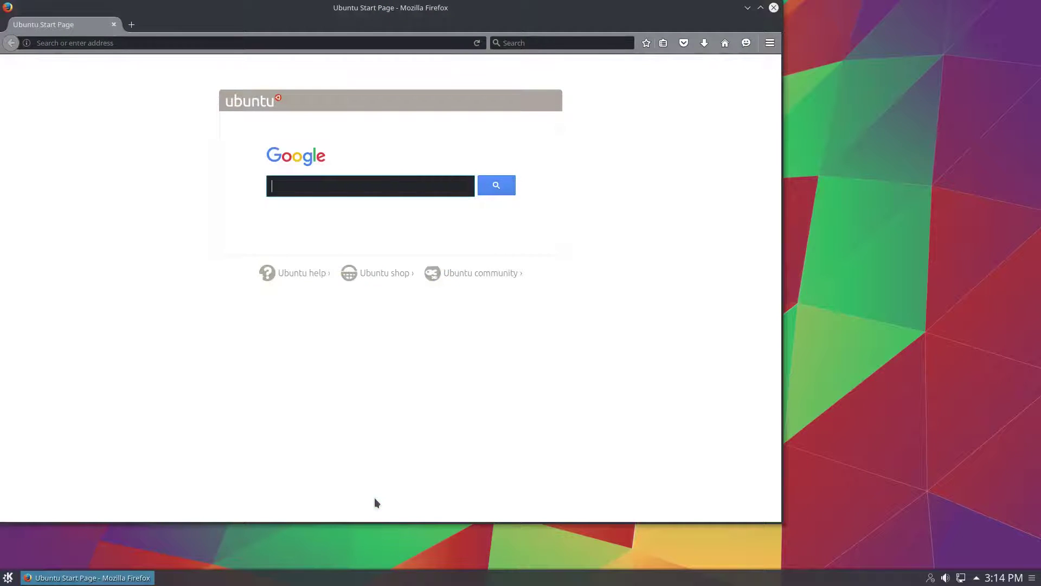
drag(189, 10, 284, 41)
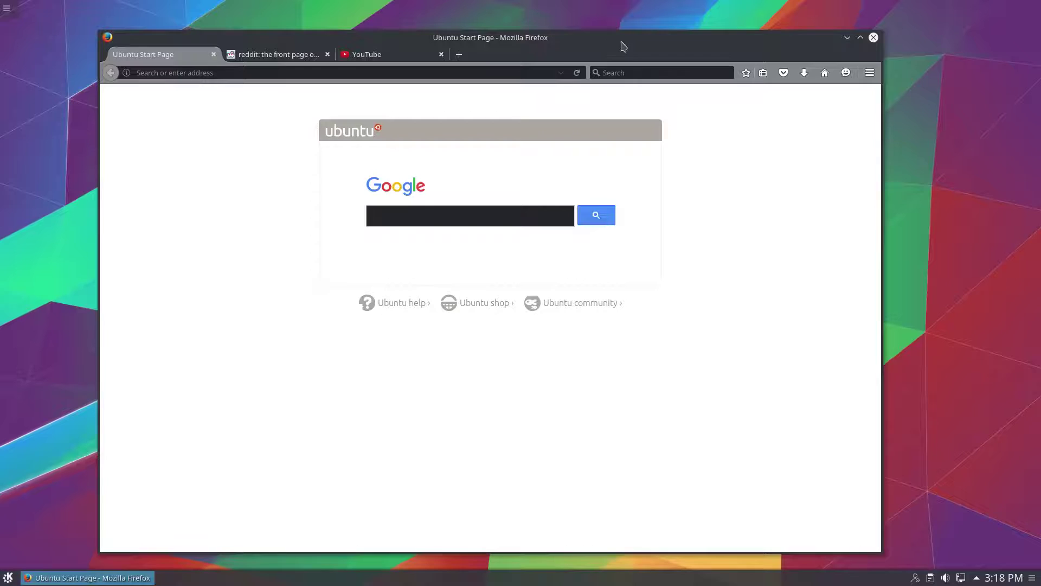
click(873, 73)
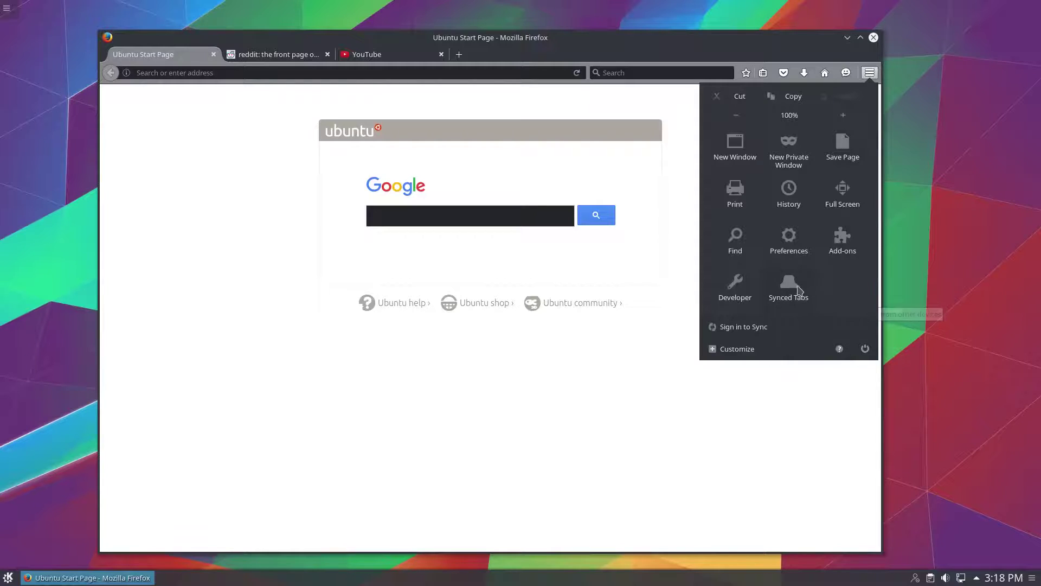
Step: Type test text 'hghjghjgh' into the Google search box, then delete it
click(246, 252)
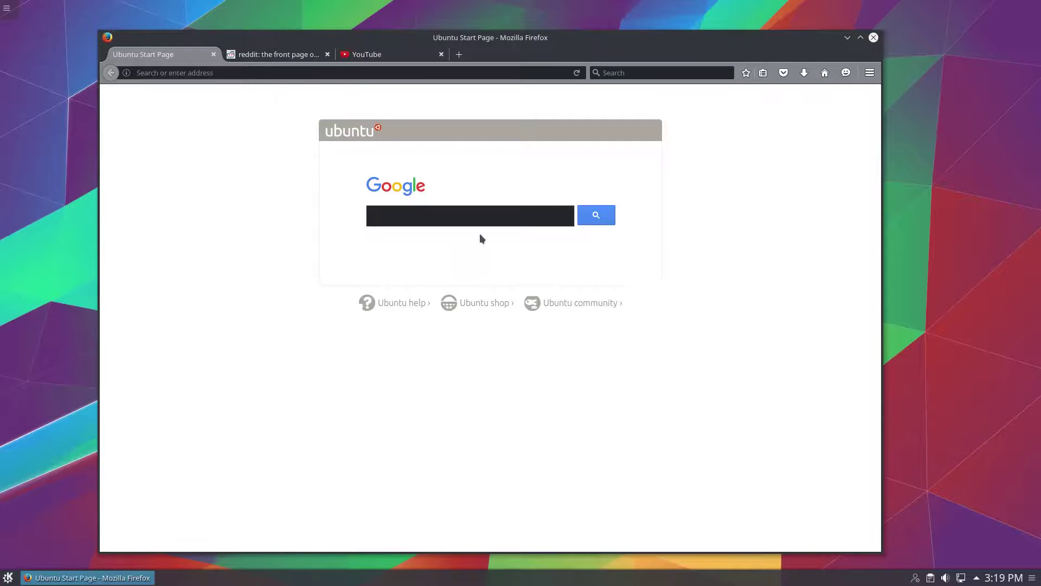
click(436, 215)
text(hghjghjgh)
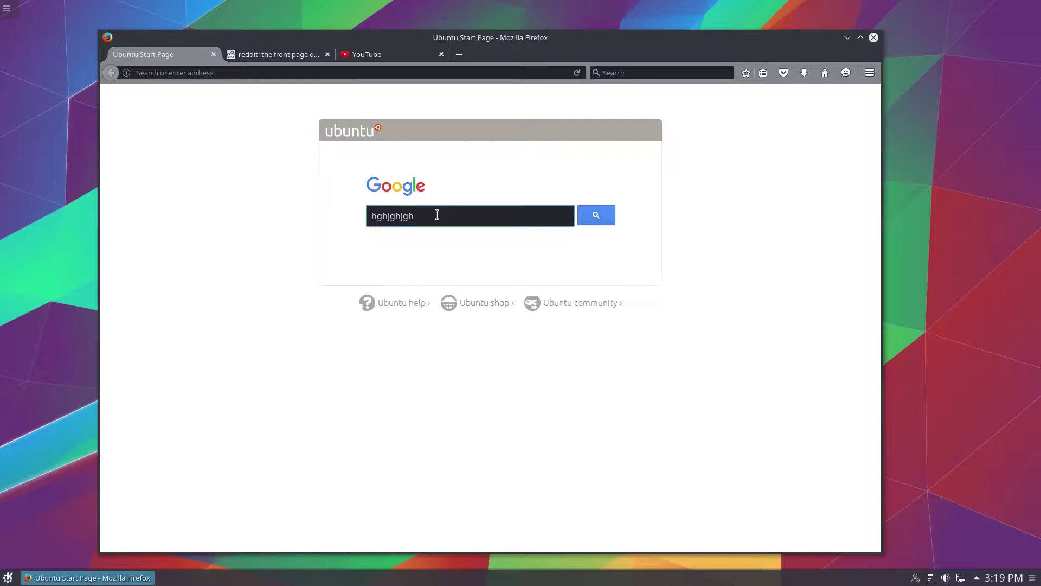
double_click(434, 215)
key(BackSpace)
click(356, 54)
Step: Select the test text in the YouTube search box, then click away to unfocus it
click(328, 91)
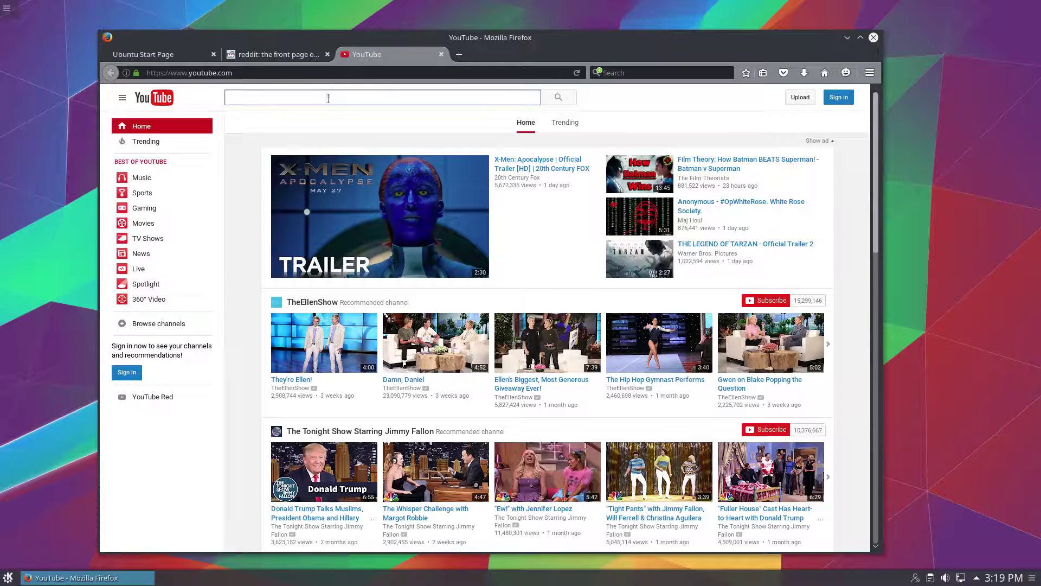
click(328, 98)
double_click(328, 99)
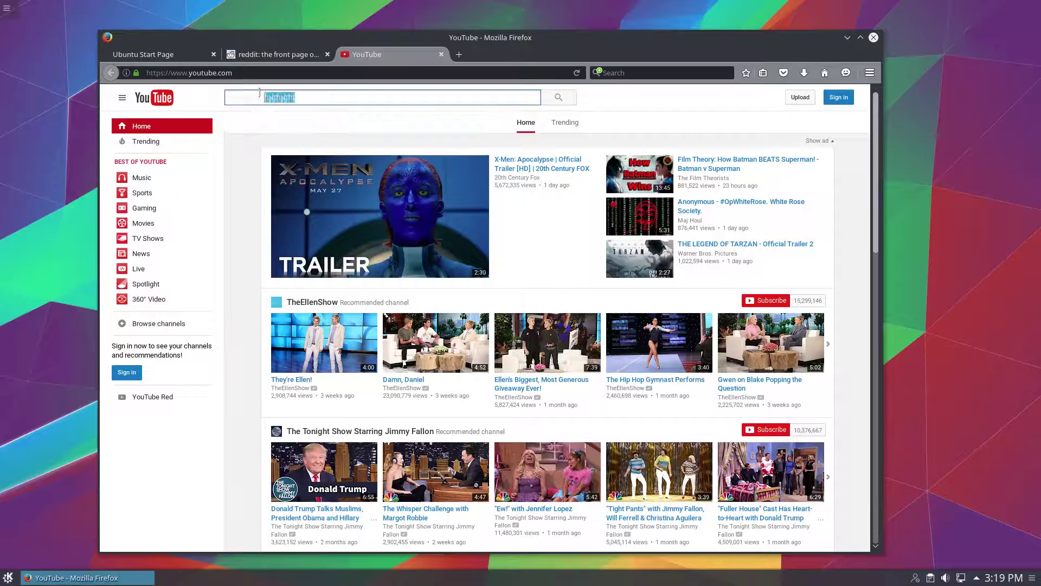
click(241, 159)
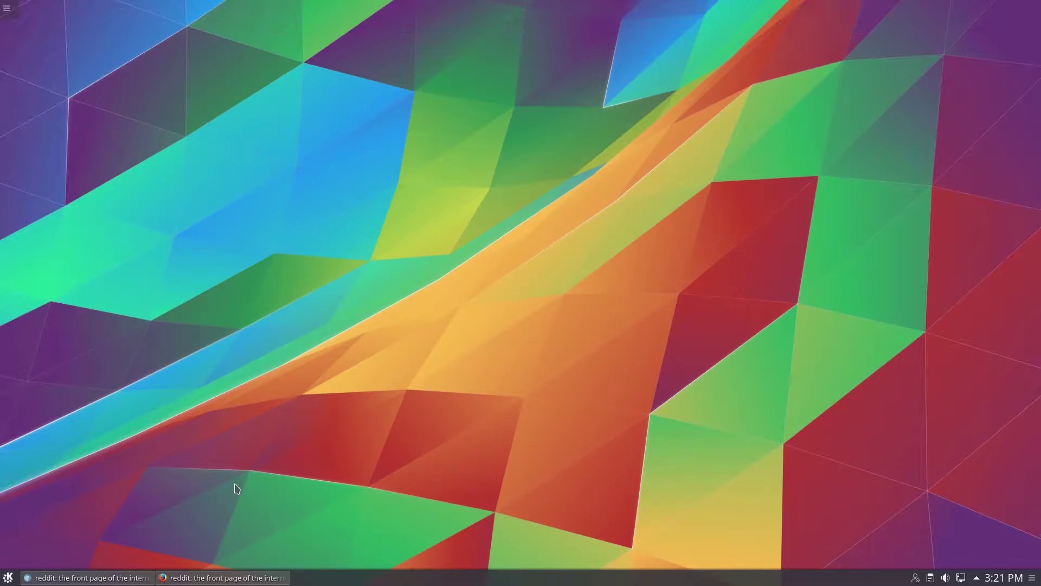
Step: In Chromium, test typing in the reddit and YouTube search boxes, then check the main menu
click(135, 578)
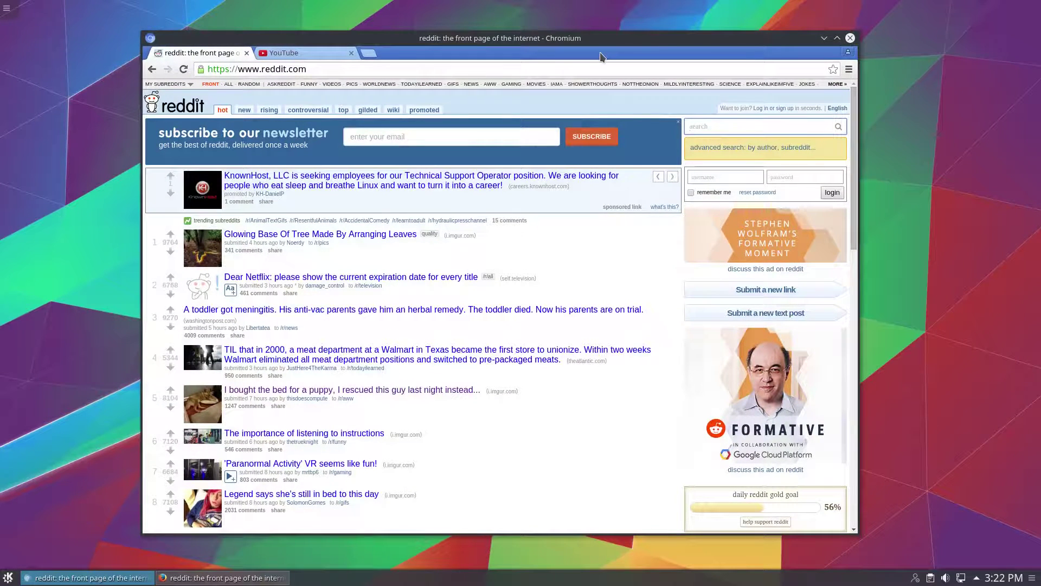
text(hgfhgfhfh)
click(277, 53)
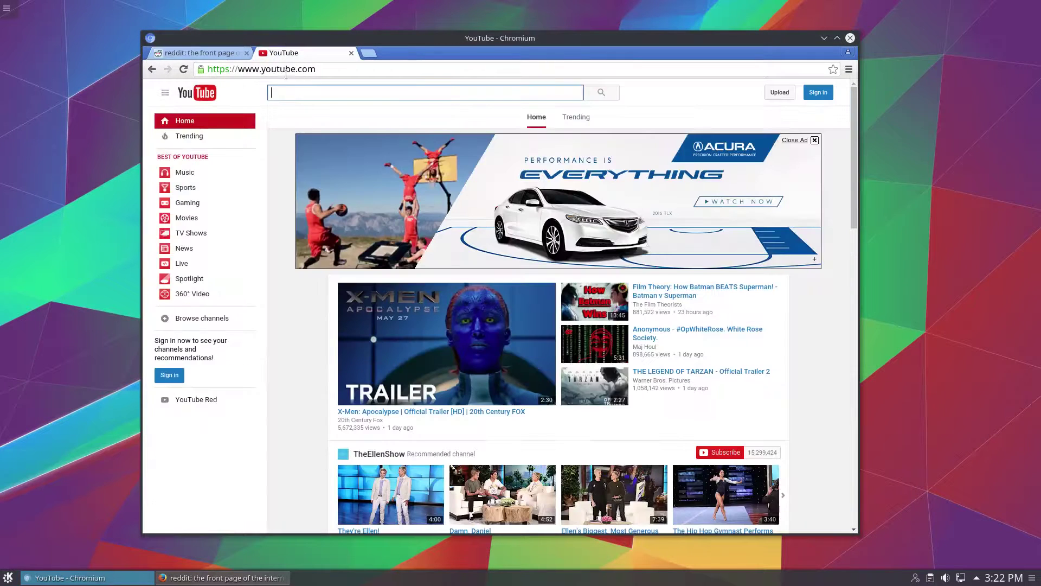
text(gfh)
double_click(315, 94)
key(BackSpace)
key(ctrl+Tab)
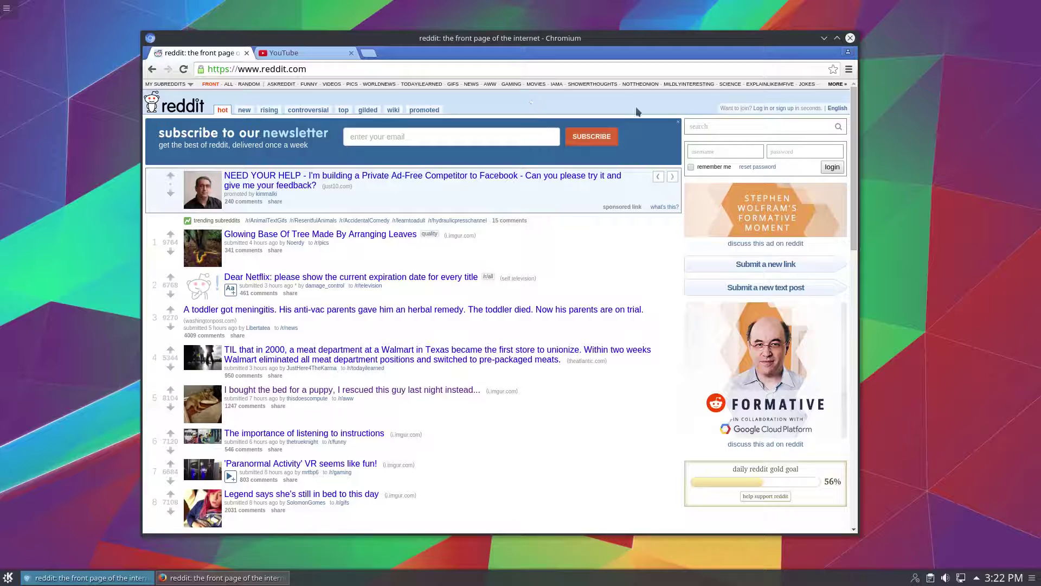
click(848, 69)
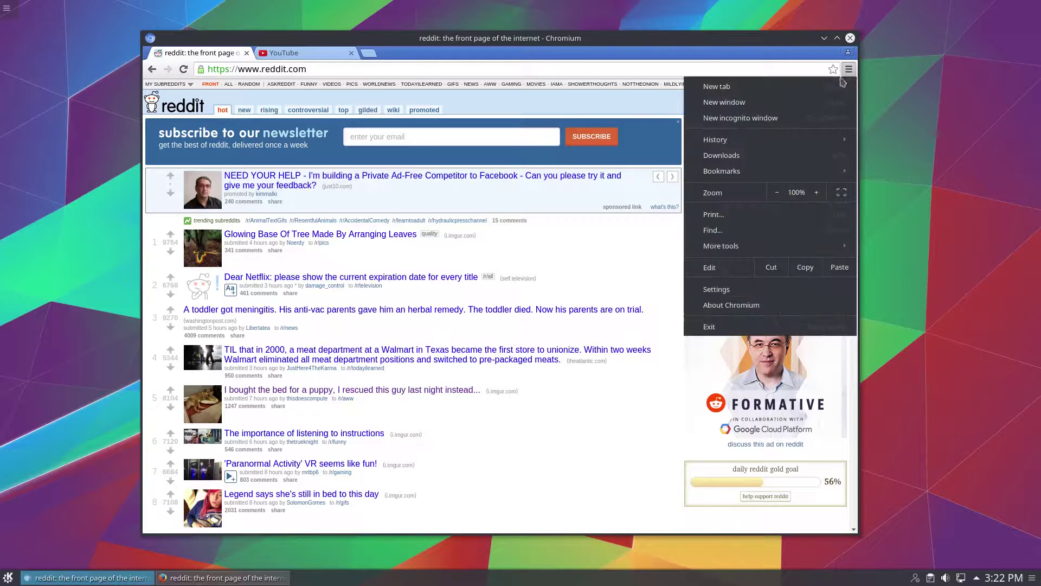
Step: Switch Chromium to the GTK+ system theme and reload the reddit page
click(774, 293)
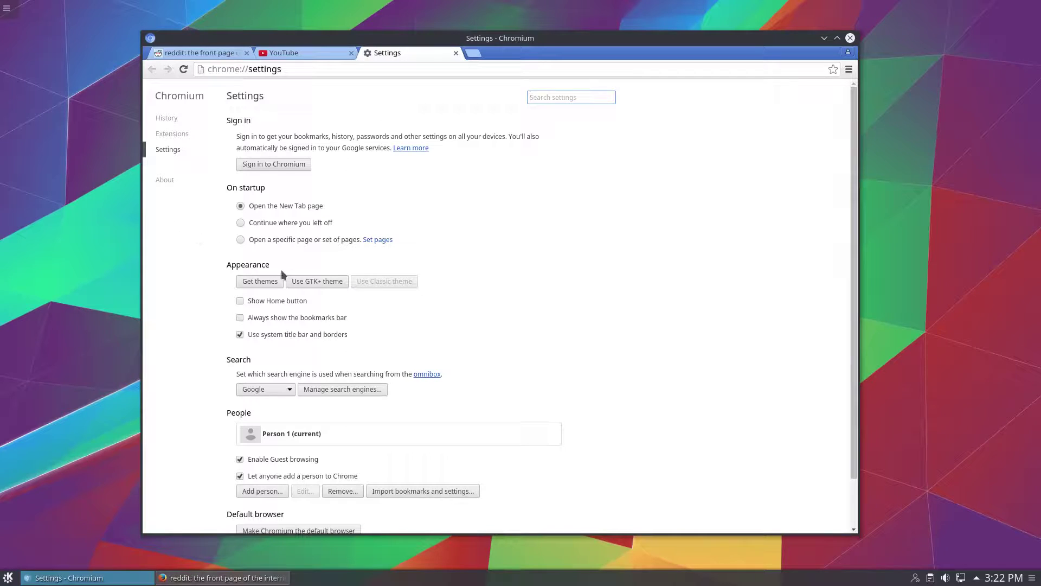
click(302, 282)
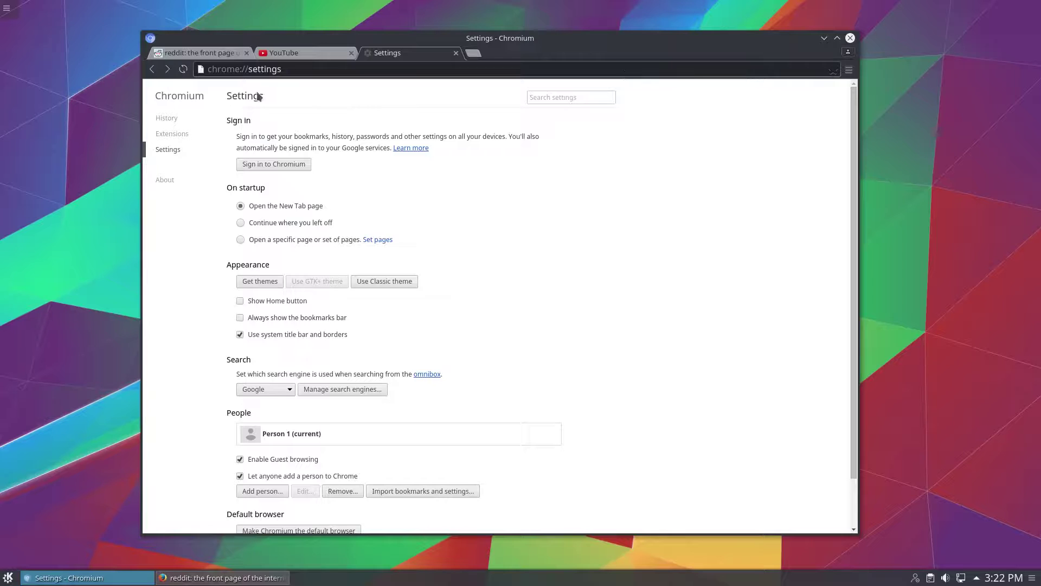
click(217, 56)
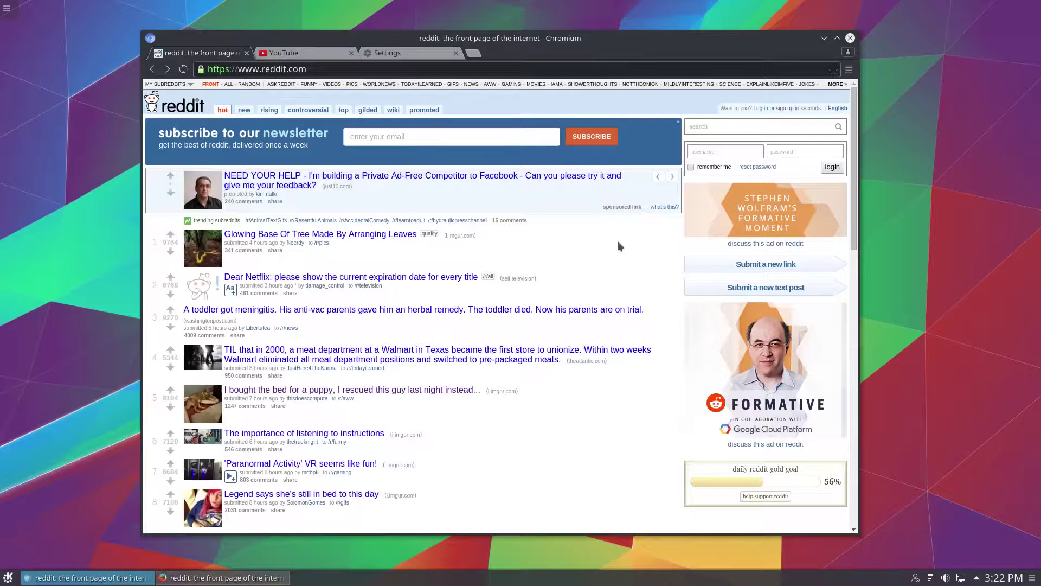
key(F5)
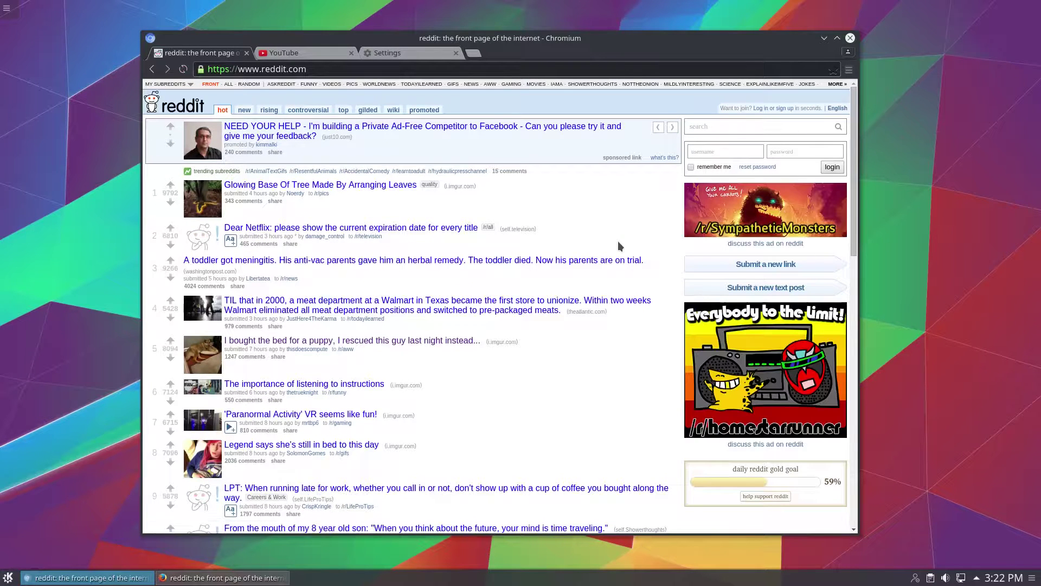
Step: Test the reddit search box with sample text, then enter and clear test text in YouTube's search
click(704, 129)
text(ghgfhfg)
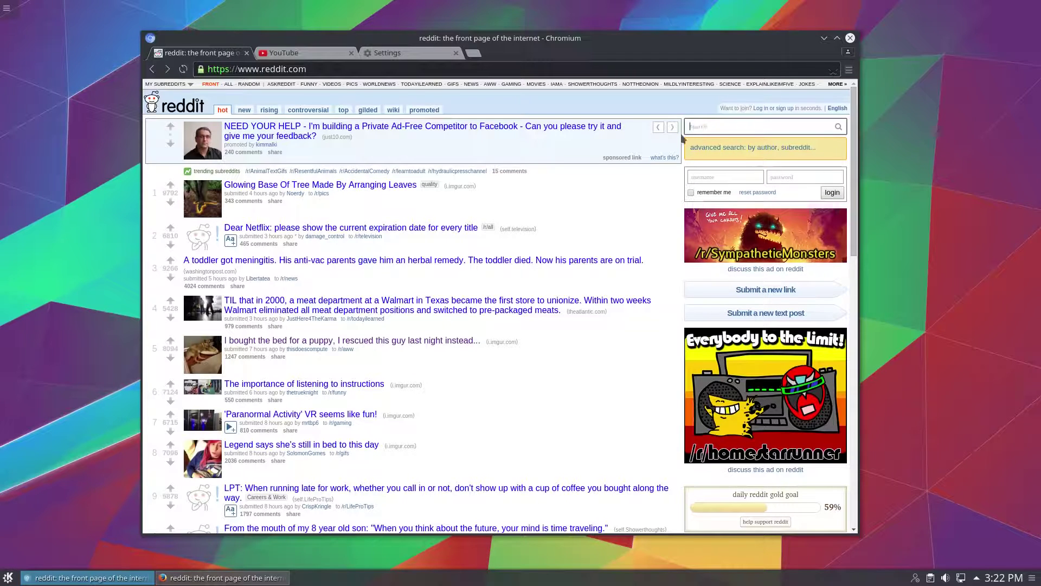
click(291, 57)
click(324, 93)
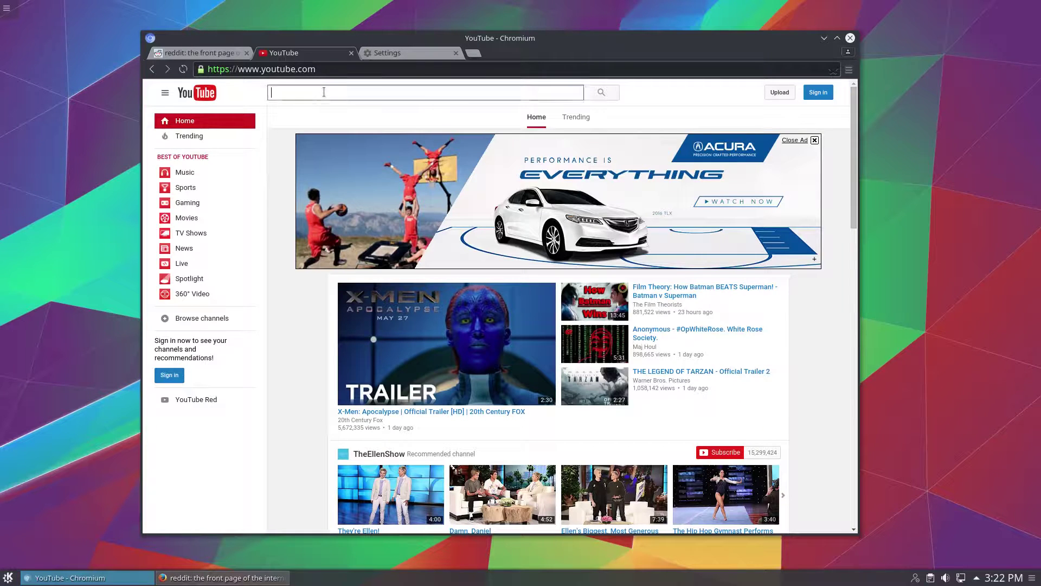
text(gdfgfdgfd)
key(ctrl+a)
key(BackSpace)
Step: Reload YouTube and type test text into its search box under the dark theme
click(314, 114)
key(F5)
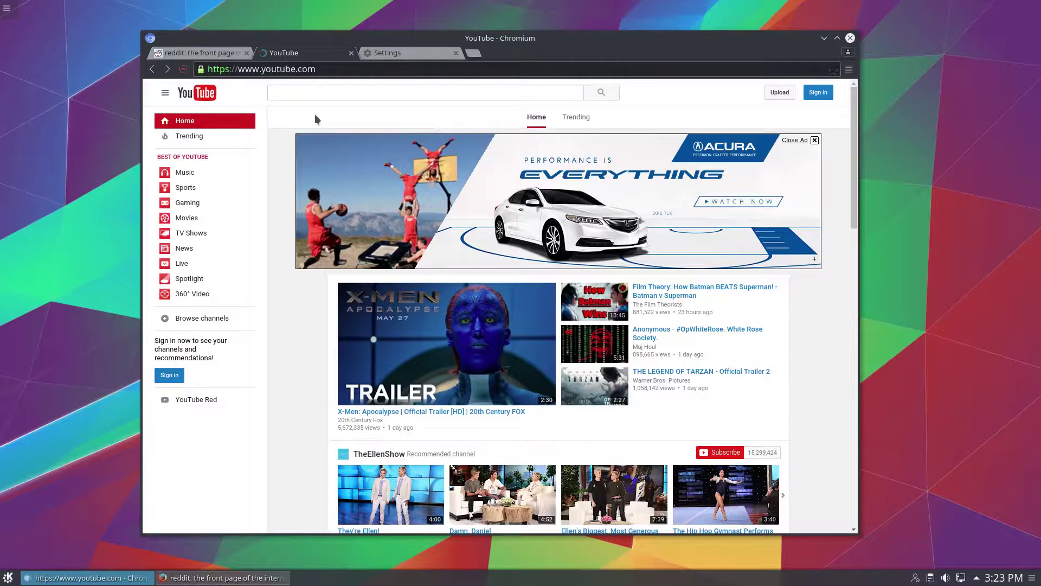
click(325, 95)
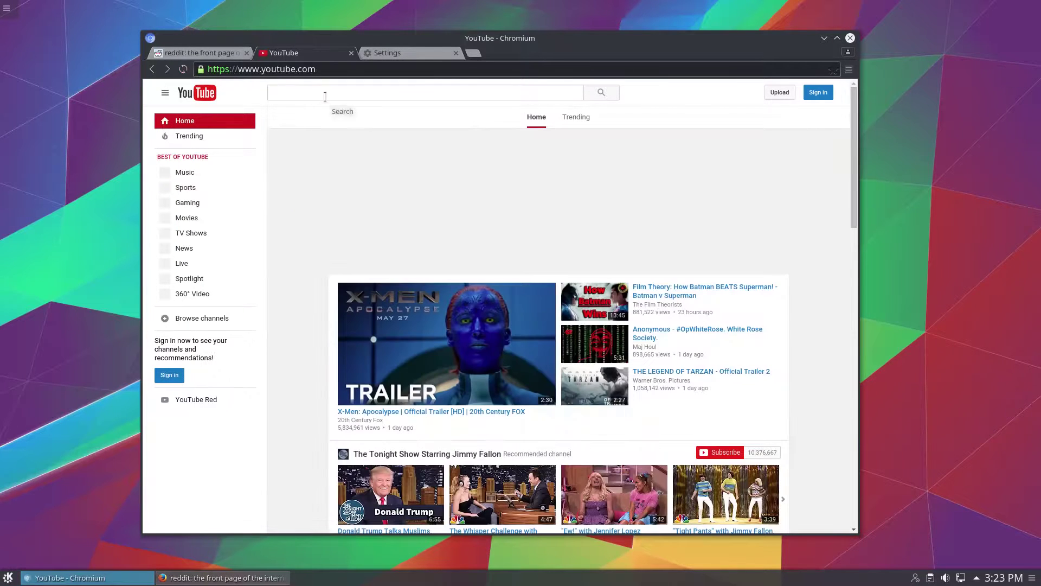
text(dggfdfdgfd)
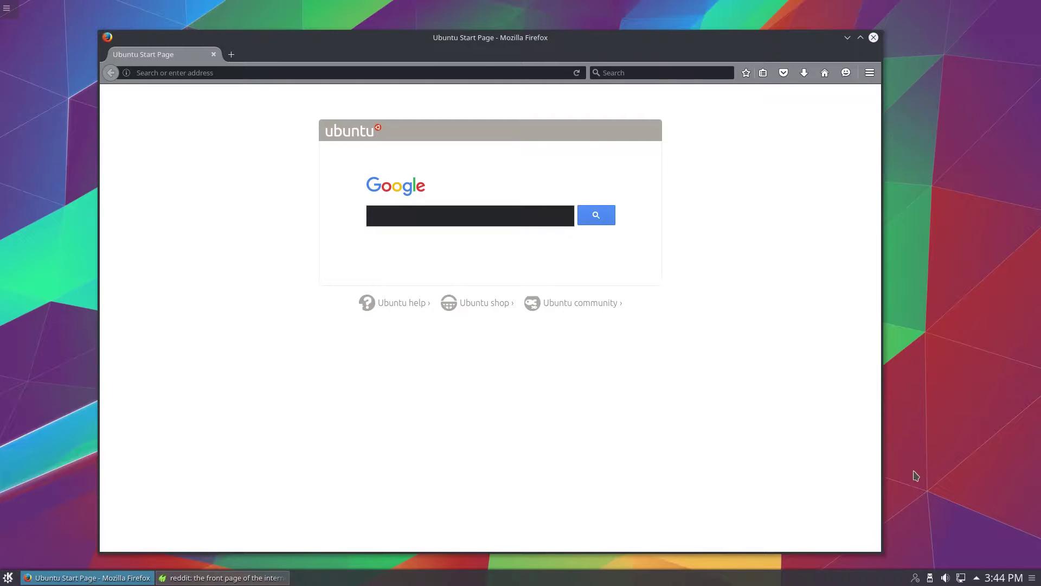
Step: Bring Midori forward, type test text into the YouTube search box, then delete it
click(251, 578)
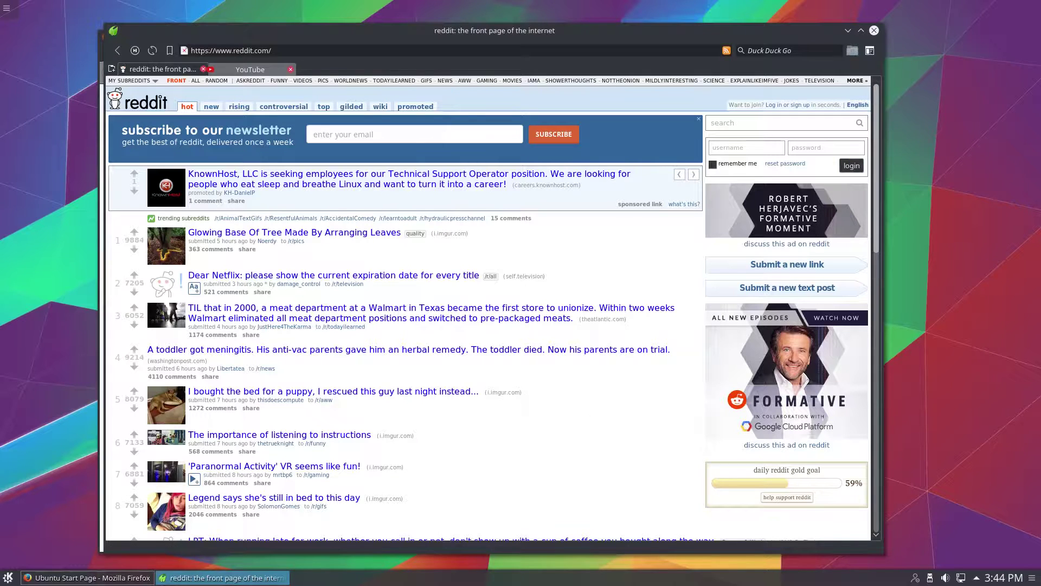
click(257, 71)
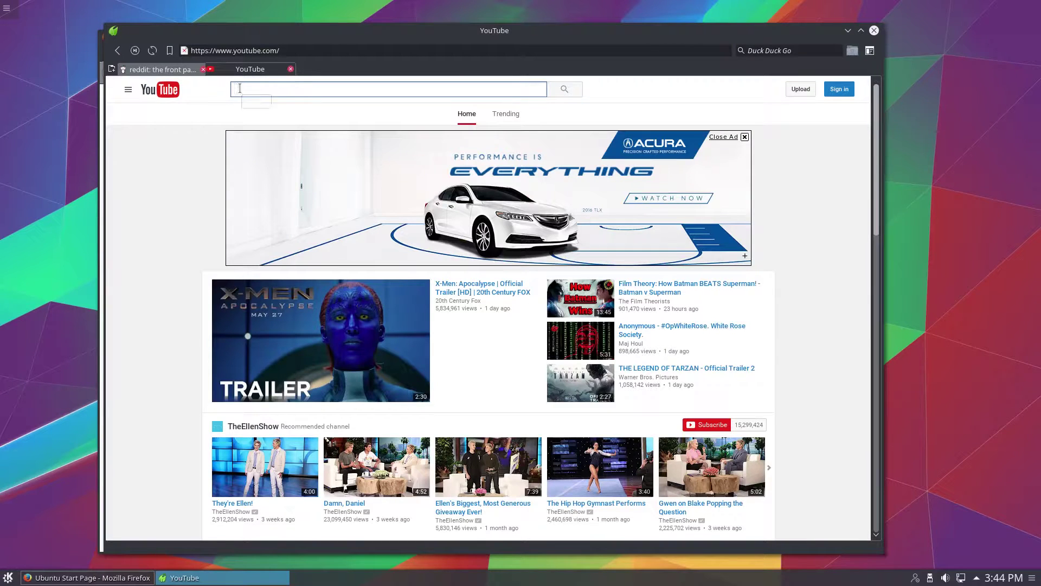
click(242, 89)
text(dfsdfsdfs)
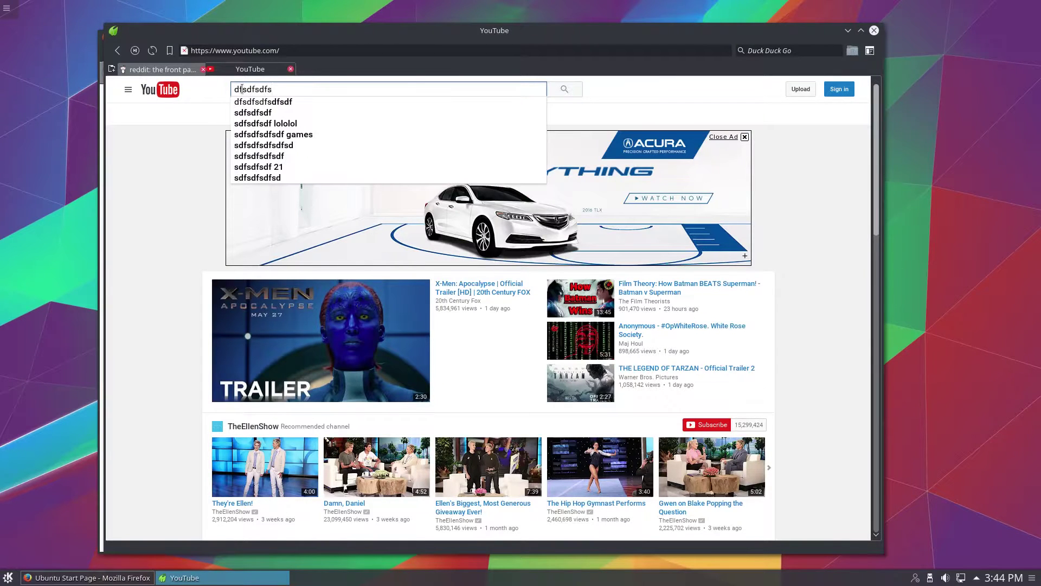
double_click(242, 89)
key(BackSpace)
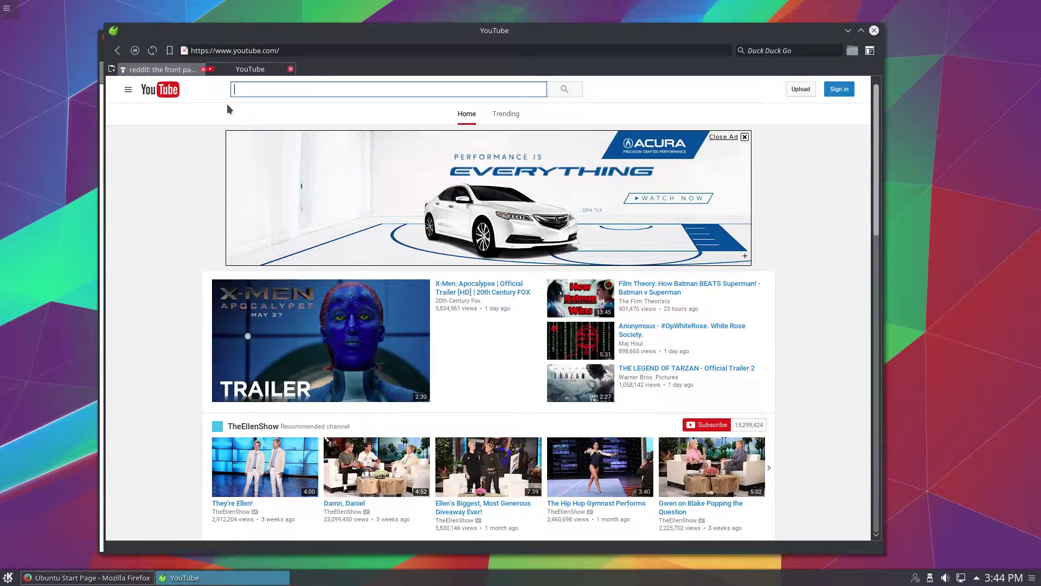
Step: Switch Midori back to the reddit front page tab
click(184, 73)
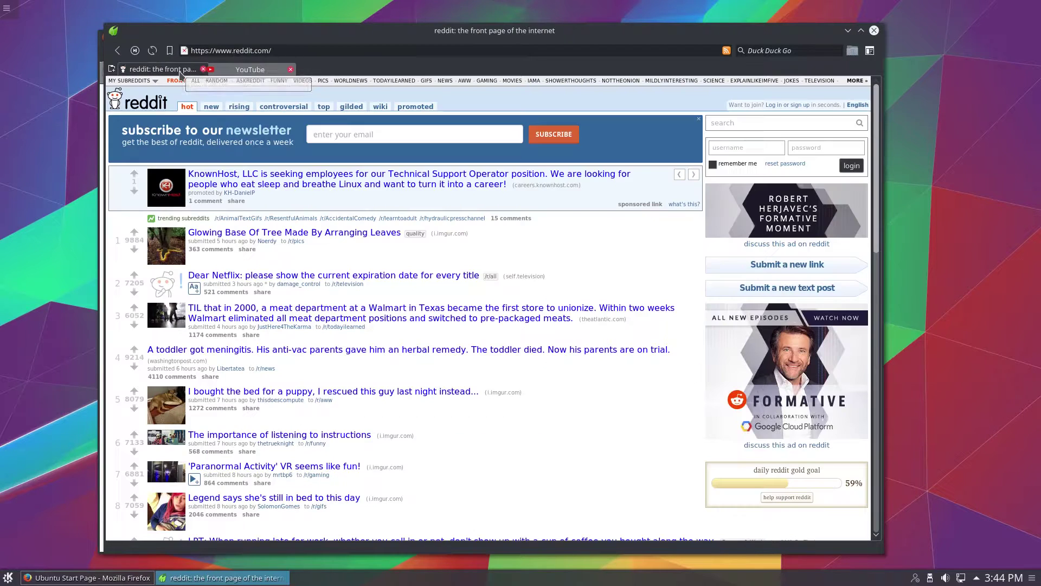